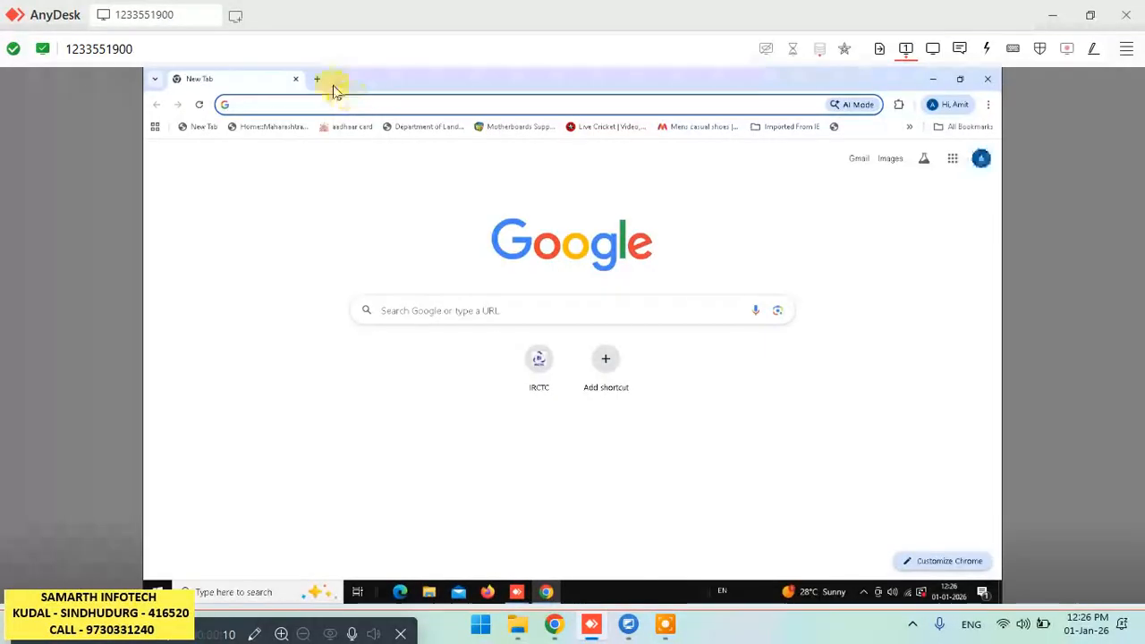
# - Search the web for "marg", download MARGERPSETUP.zip from the Marg ERP download page, and open the browser's download history
pyautogui.click(302, 104)
pyautogui.write('marg')
pyautogui.press('Return')
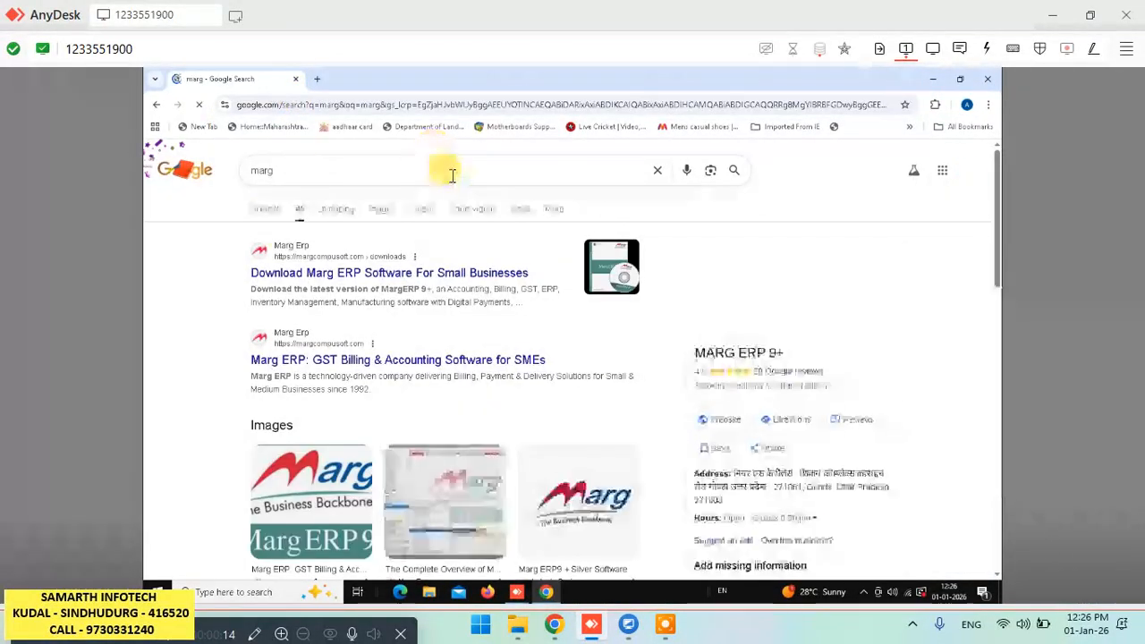
pyautogui.click(414, 285)
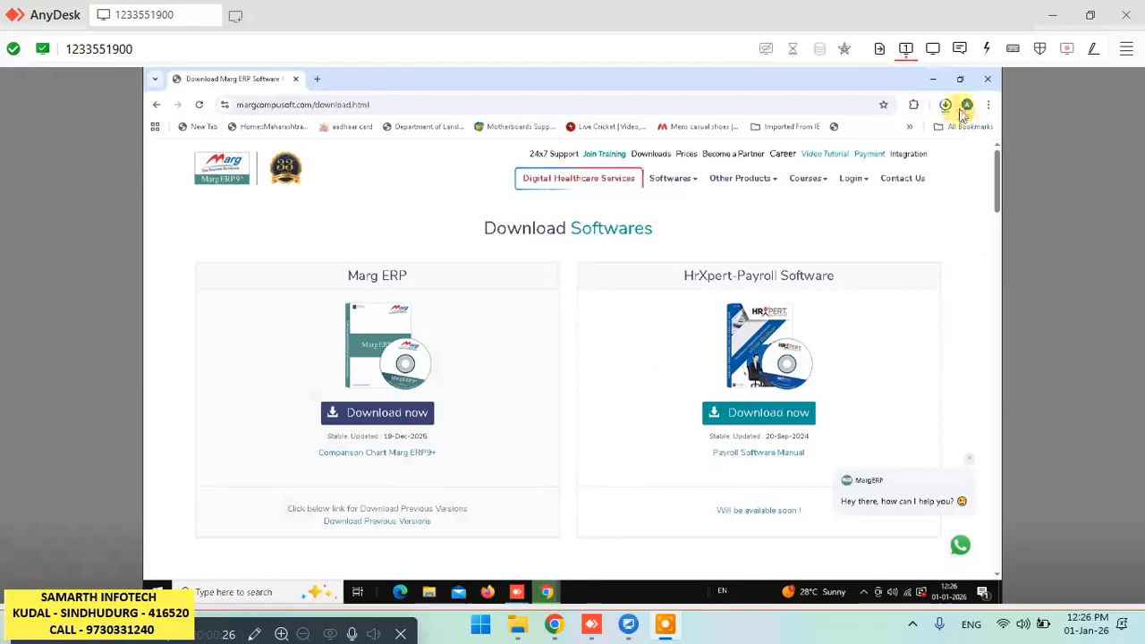
pyautogui.click(987, 104)
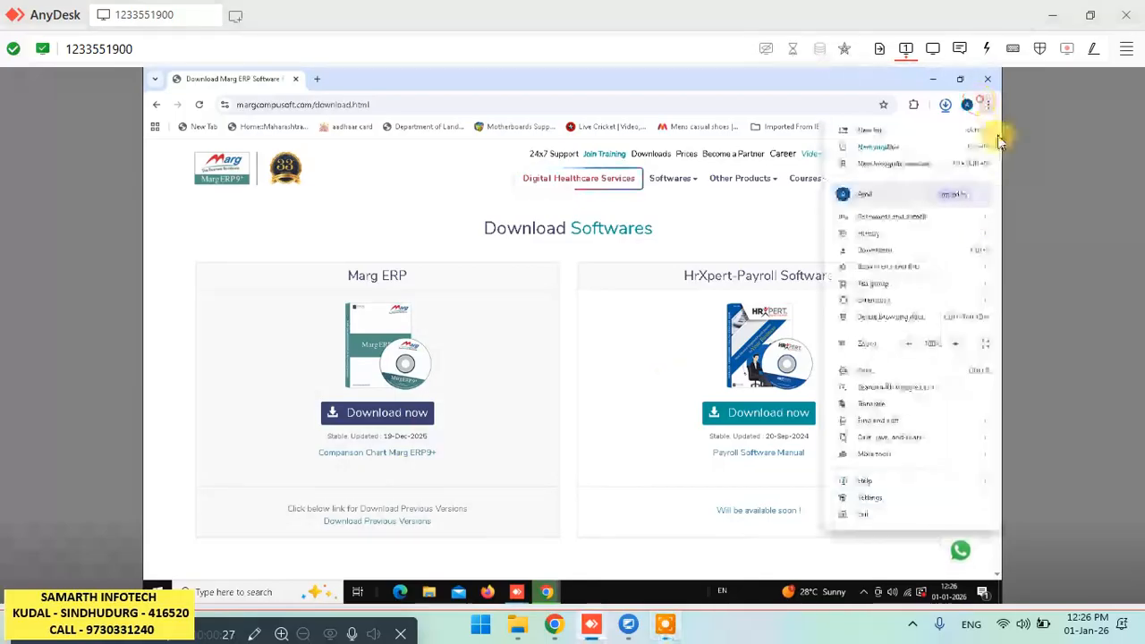
pyautogui.click(868, 250)
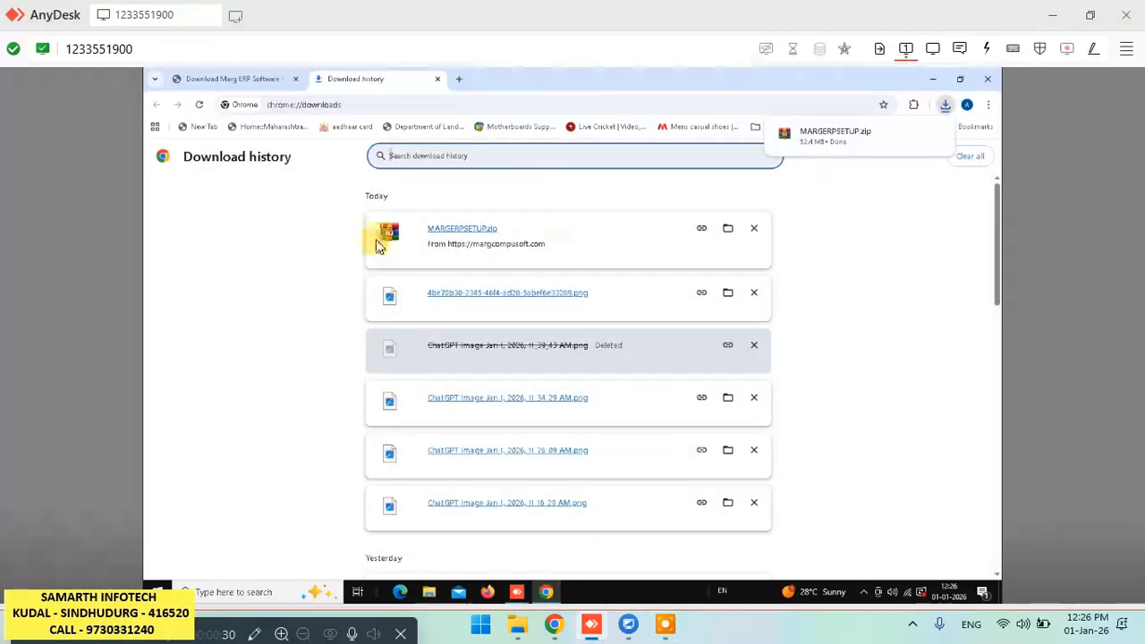
# - Download the EDE patch from the Patches and Tool section of the Marg ERP download page
pyautogui.click(234, 78)
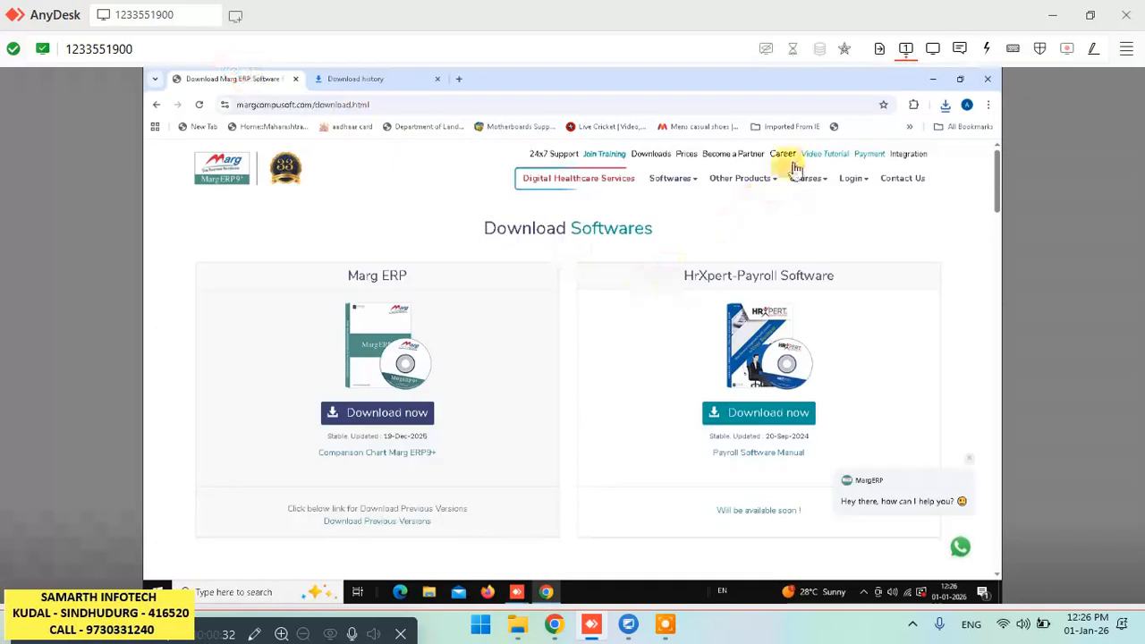
pyautogui.click(660, 157)
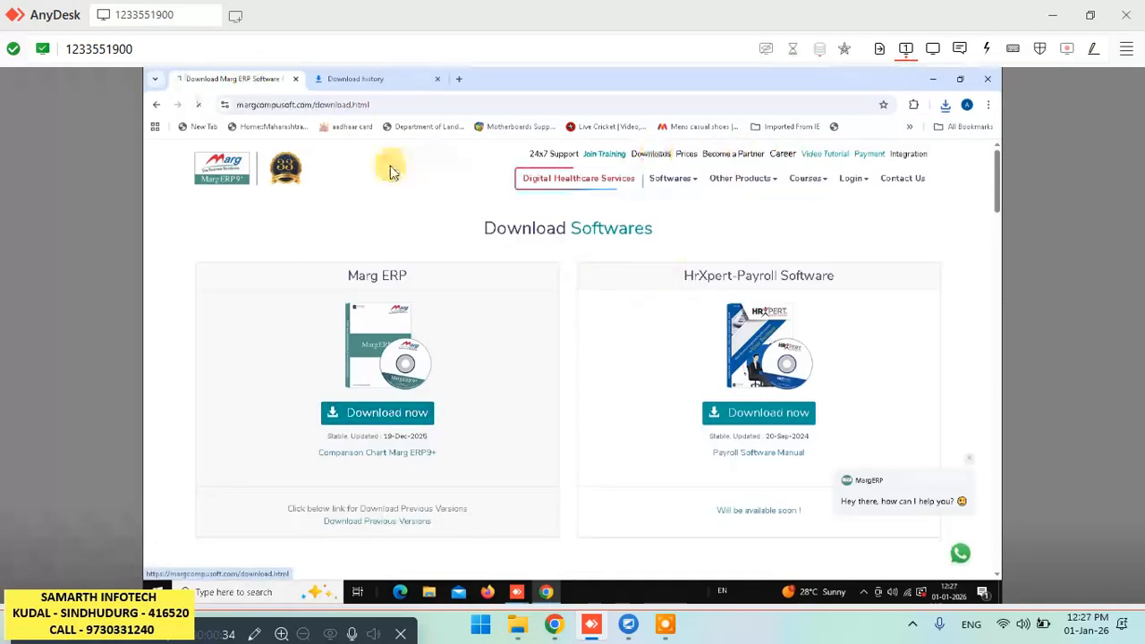
pyautogui.scroll(-7, 312, 353)
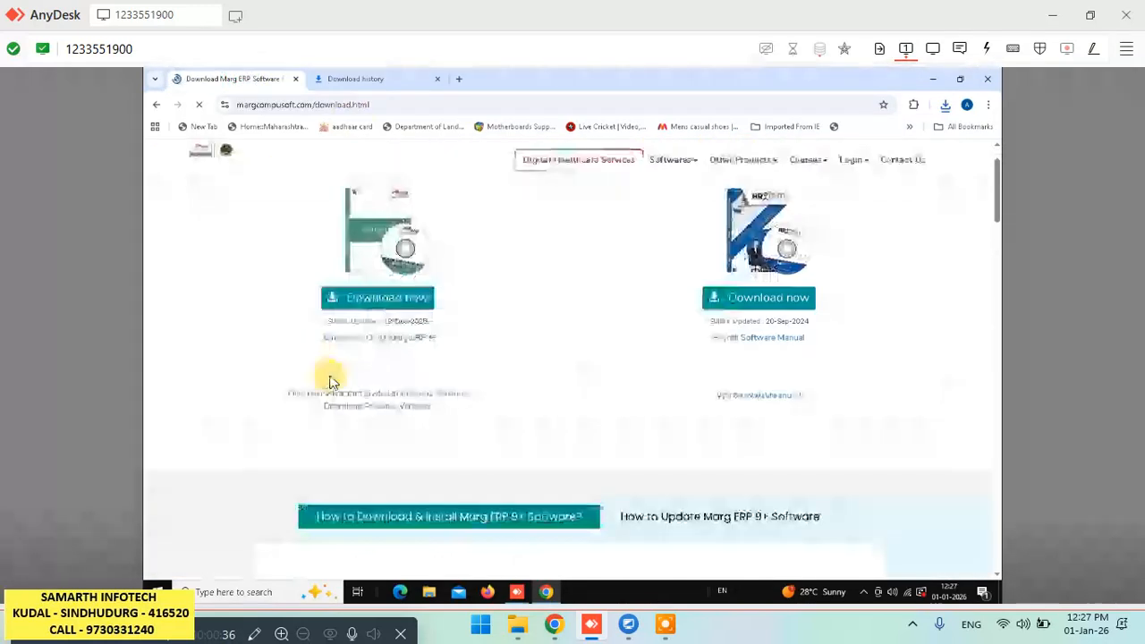
pyautogui.scroll(-3, 327, 419)
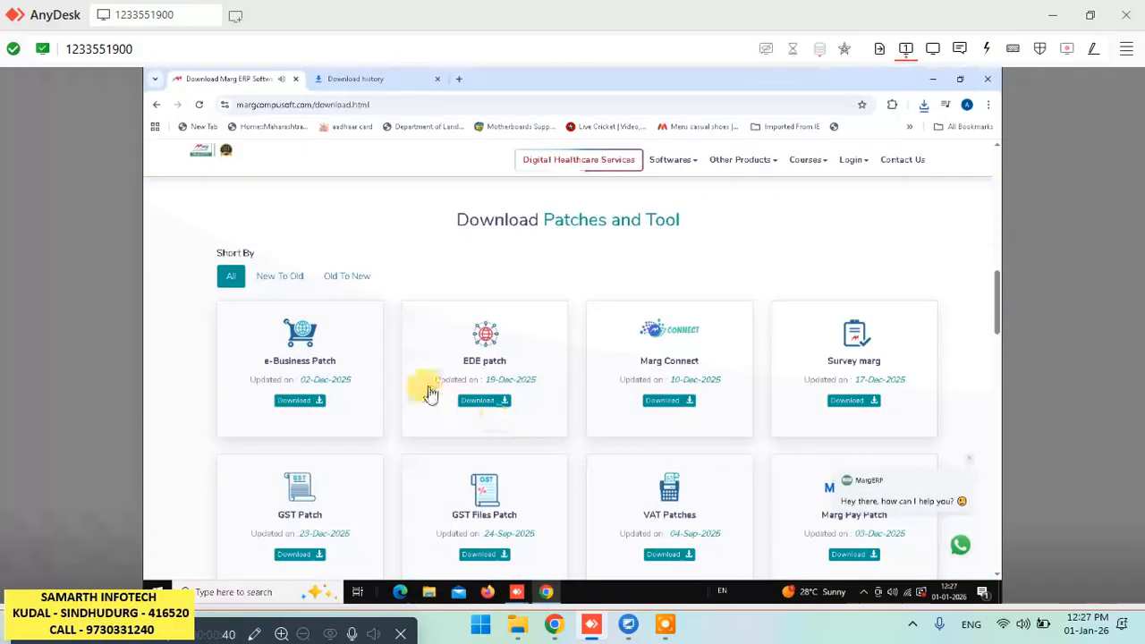
pyautogui.click(480, 403)
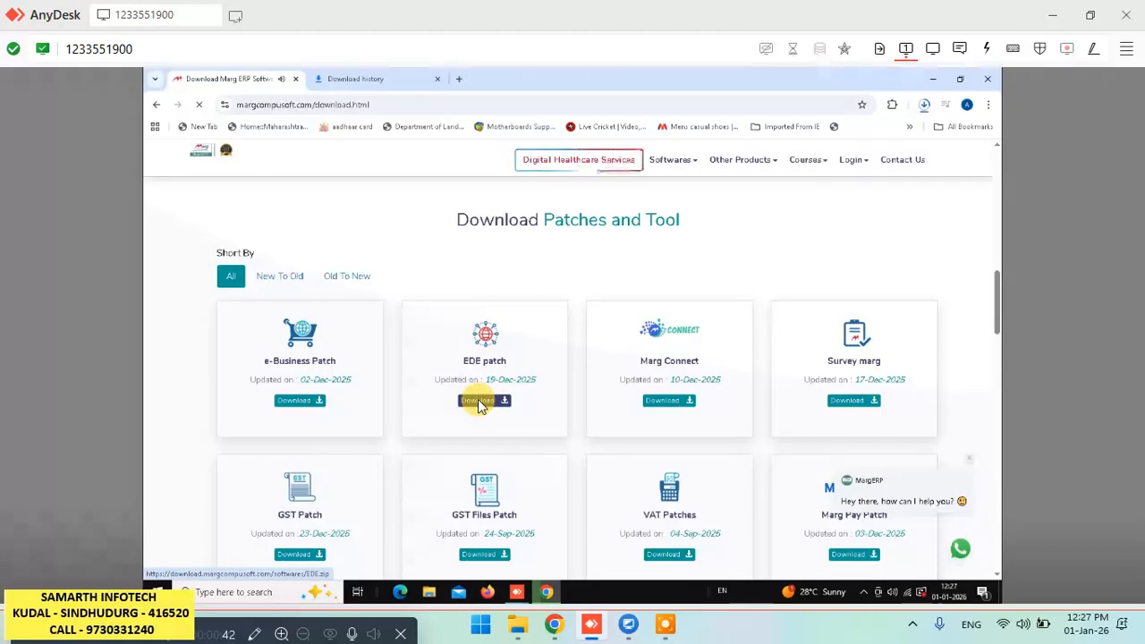
# - Show the downloaded files in their folder and copy both the EDE and MARGERPSETUP archives
pyautogui.click(362, 78)
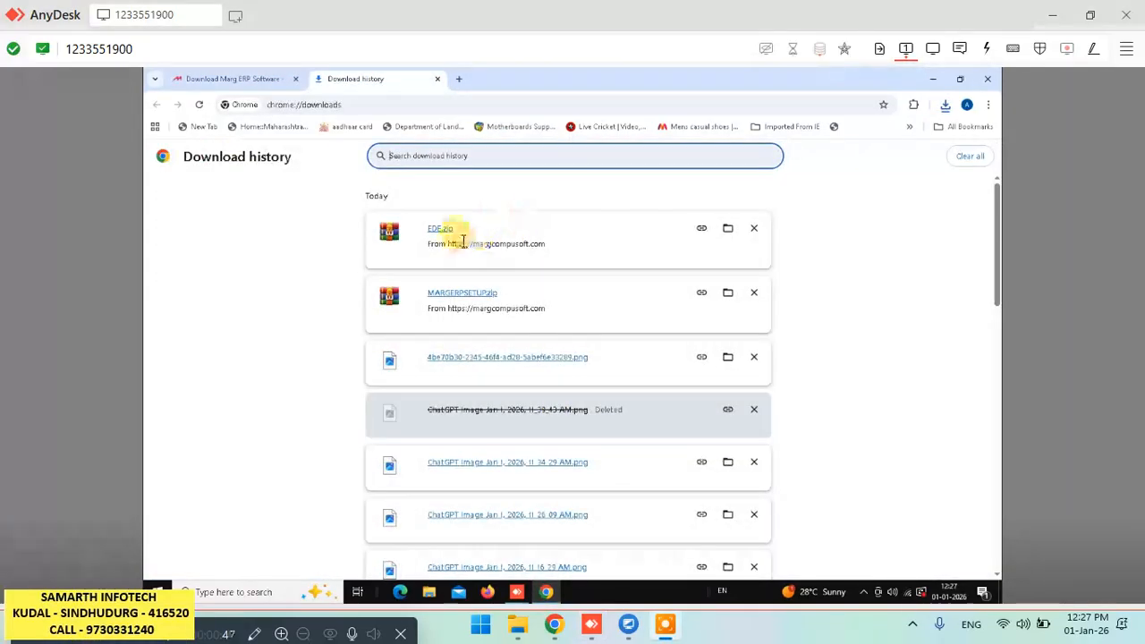
pyautogui.click(729, 293)
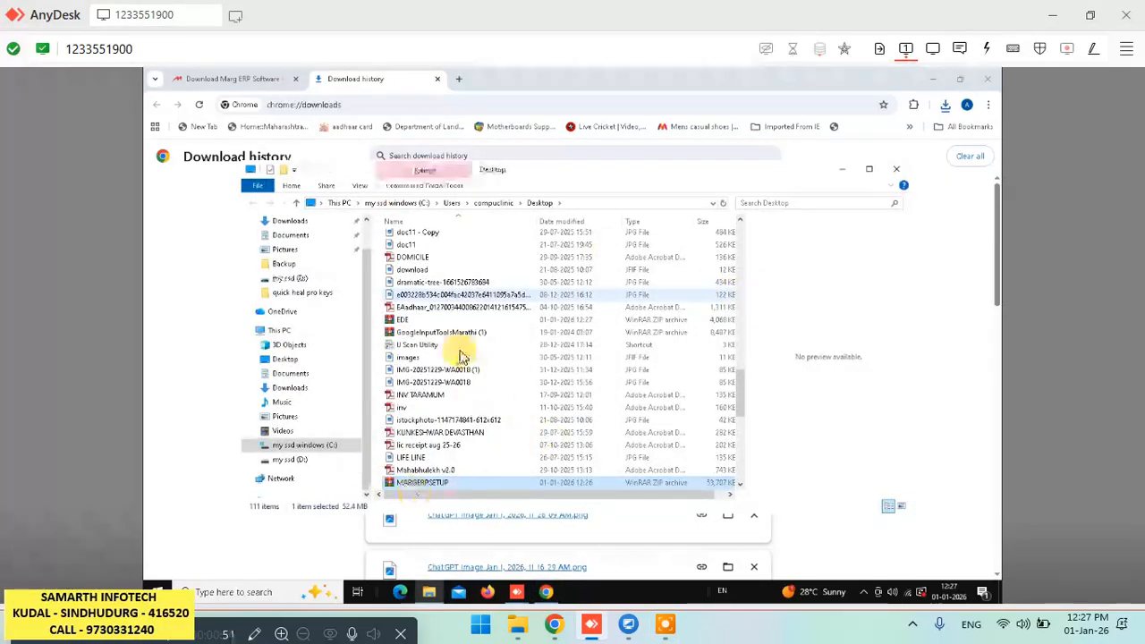
pyautogui.rightClick(400, 325)
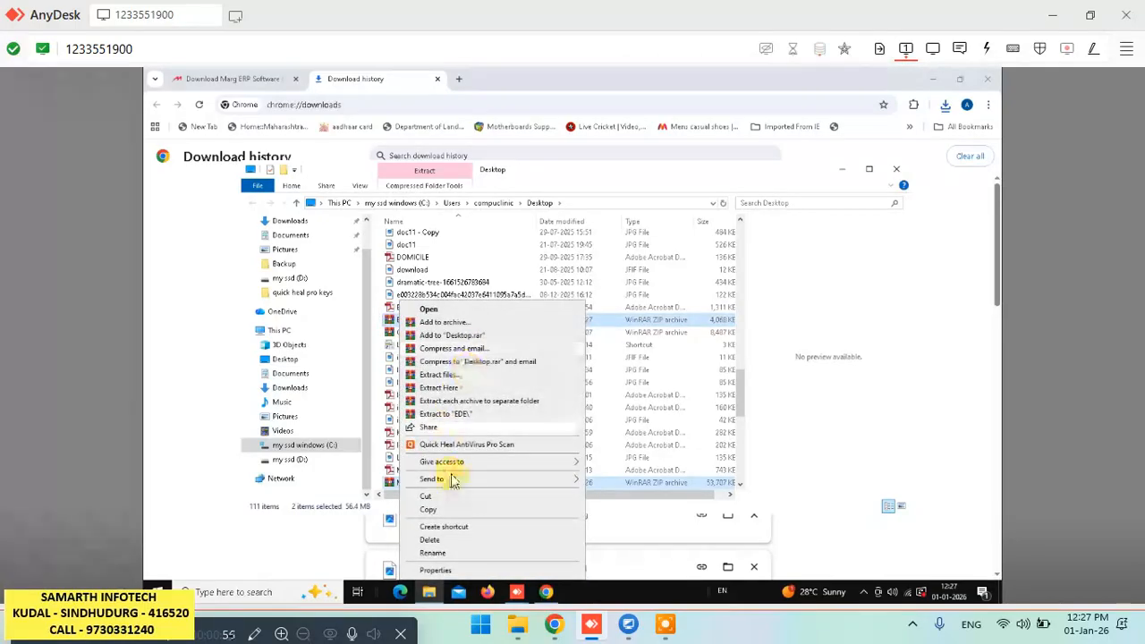
pyautogui.click(452, 509)
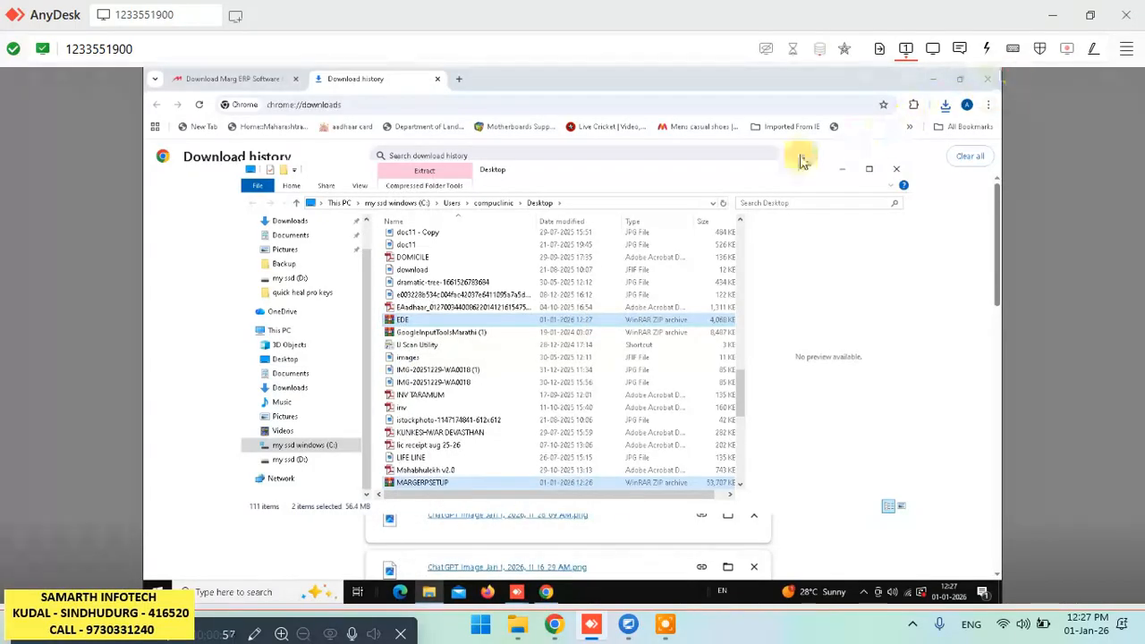
# - Clear the open windows, open the file location of the desktop's MARG shortcut, and paste the two archives into the MARGERP folder
pyautogui.click(932, 79)
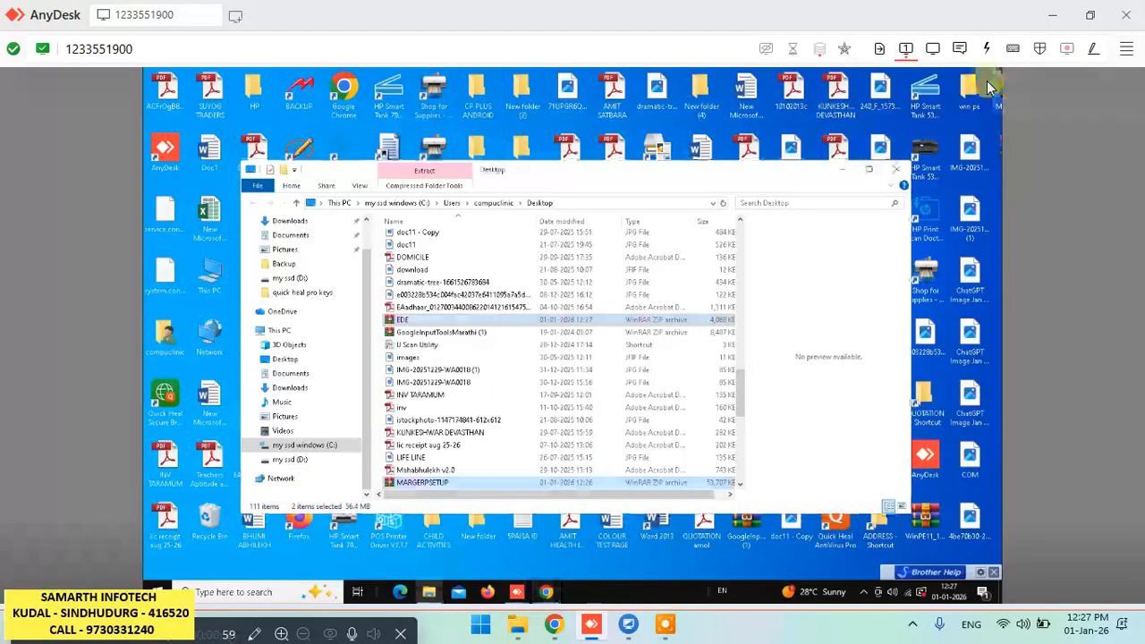
pyautogui.click(842, 171)
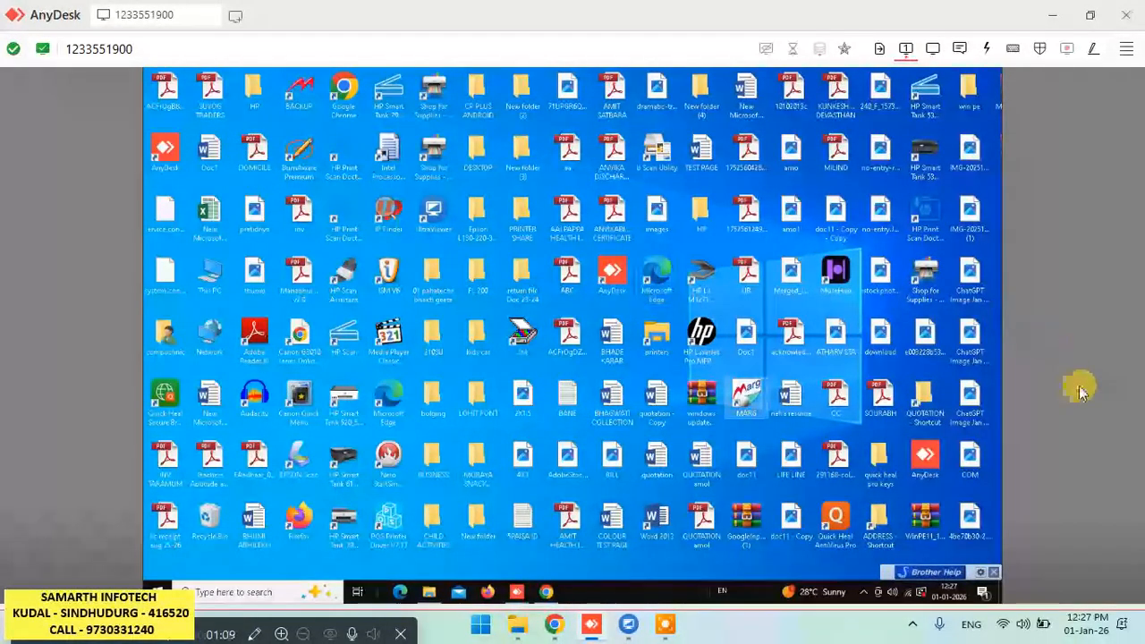
pyautogui.rightClick(759, 408)
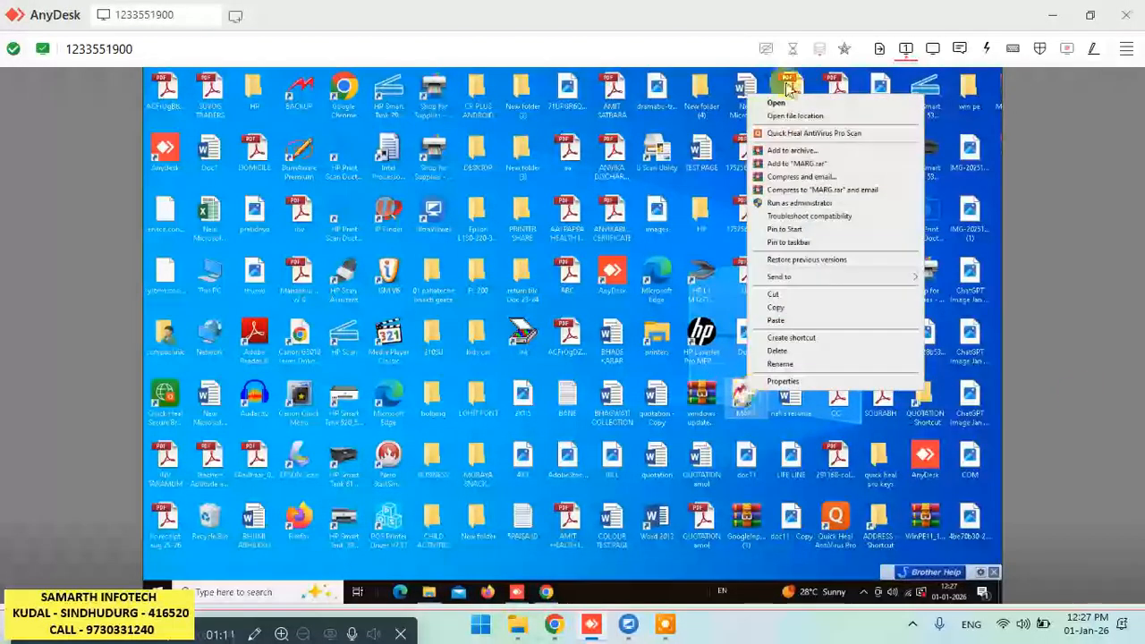
pyautogui.click(777, 115)
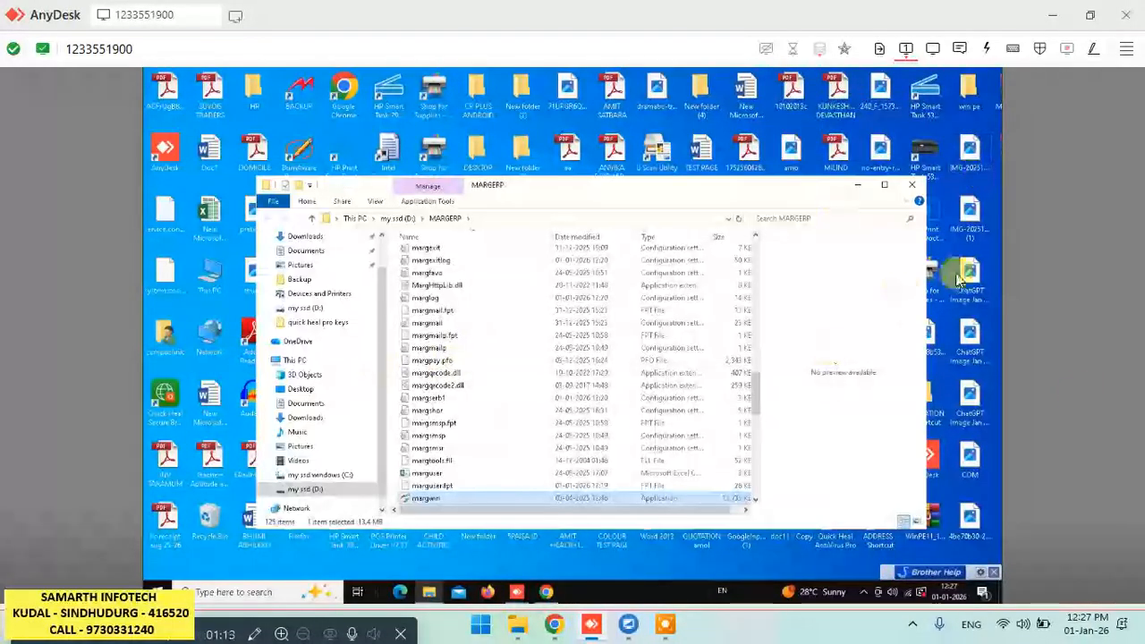
pyautogui.click(882, 185)
pyautogui.hotkey('ctrl', 'v')
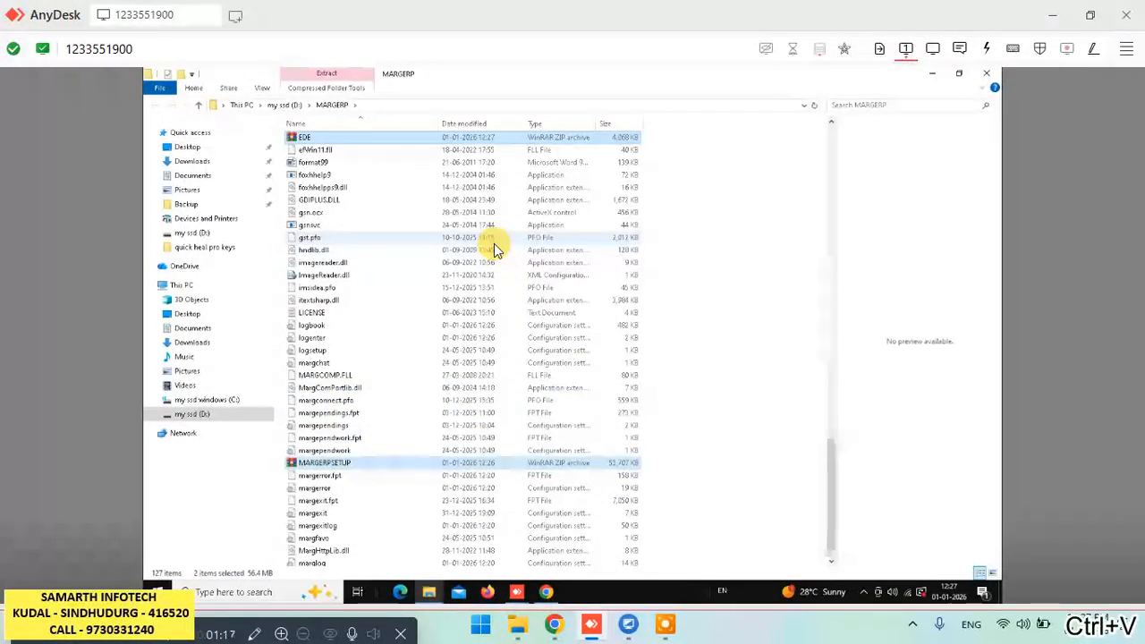
# - Paste the two archives into MARGERP's System subfolder, replacing the existing EDE.zip, and close the folder window
pyautogui.press('s')
pyautogui.press('Return')
pyautogui.hotkey('ctrl', 'v')
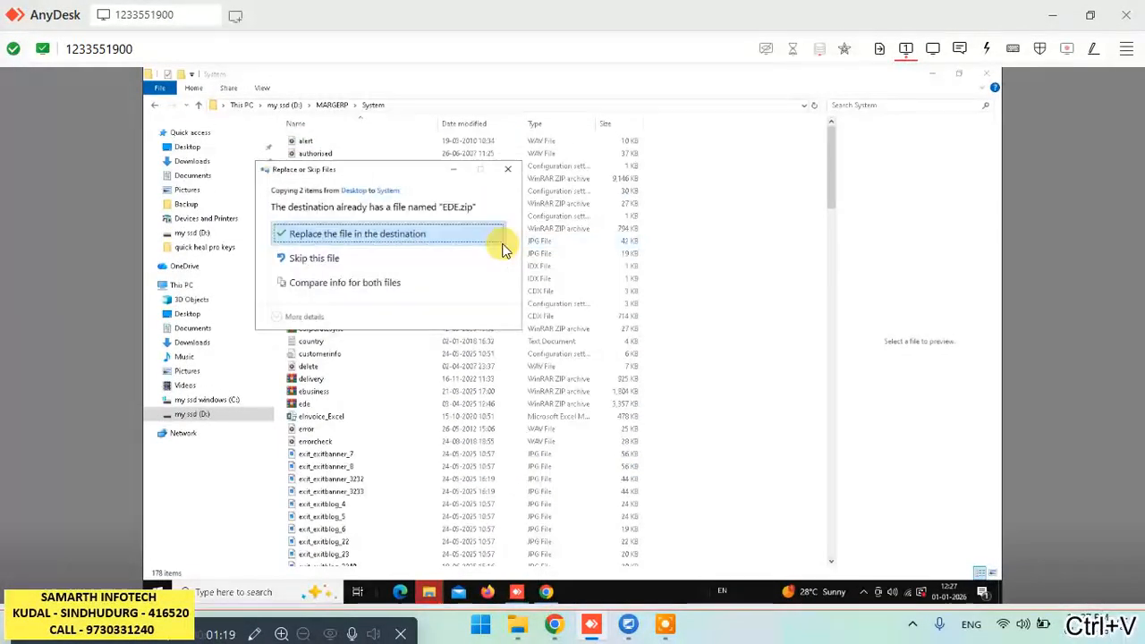
pyautogui.click(404, 237)
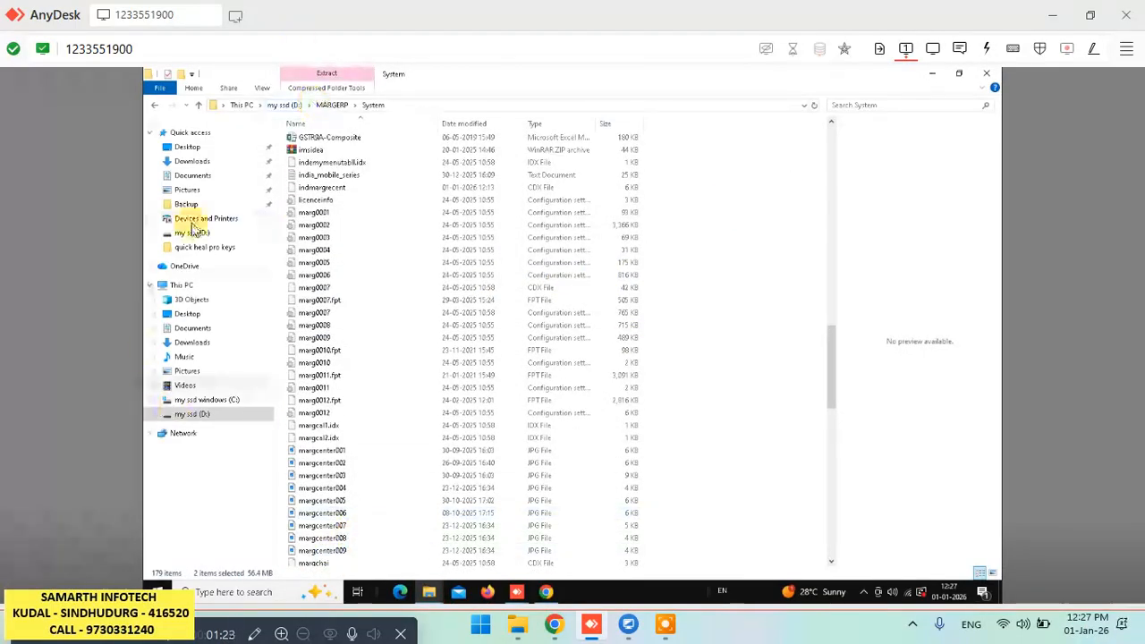
pyautogui.click(259, 161)
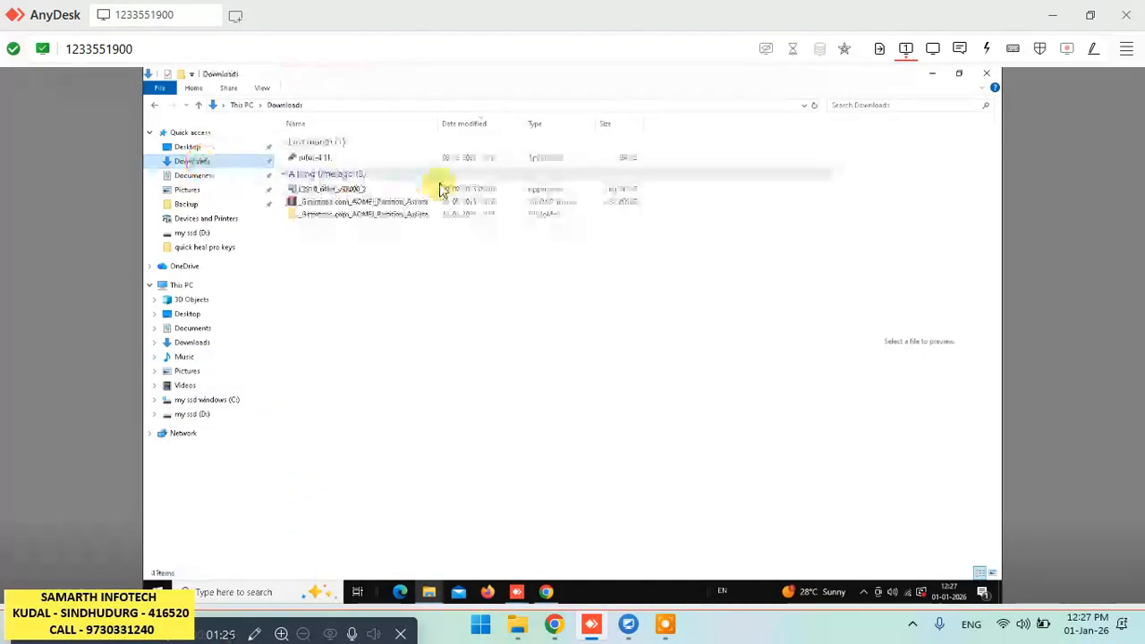
pyautogui.click(978, 76)
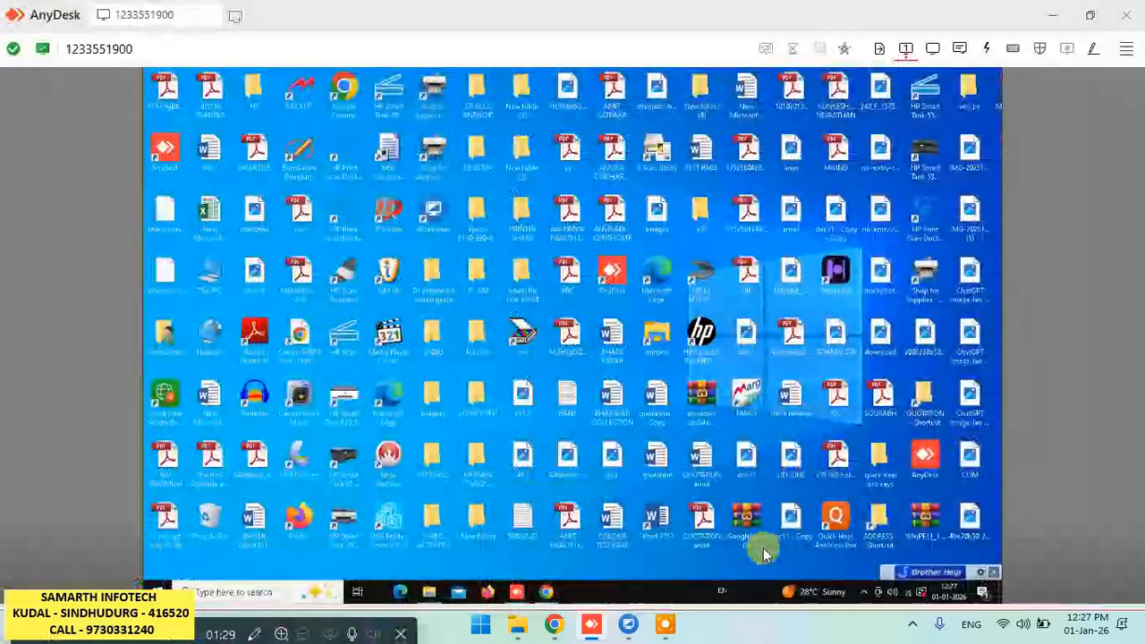
# - Run the installer in the desktop's MARGERPSETUP archive, accept the license agreement, and start the installation with the default options
pyautogui.click(428, 591)
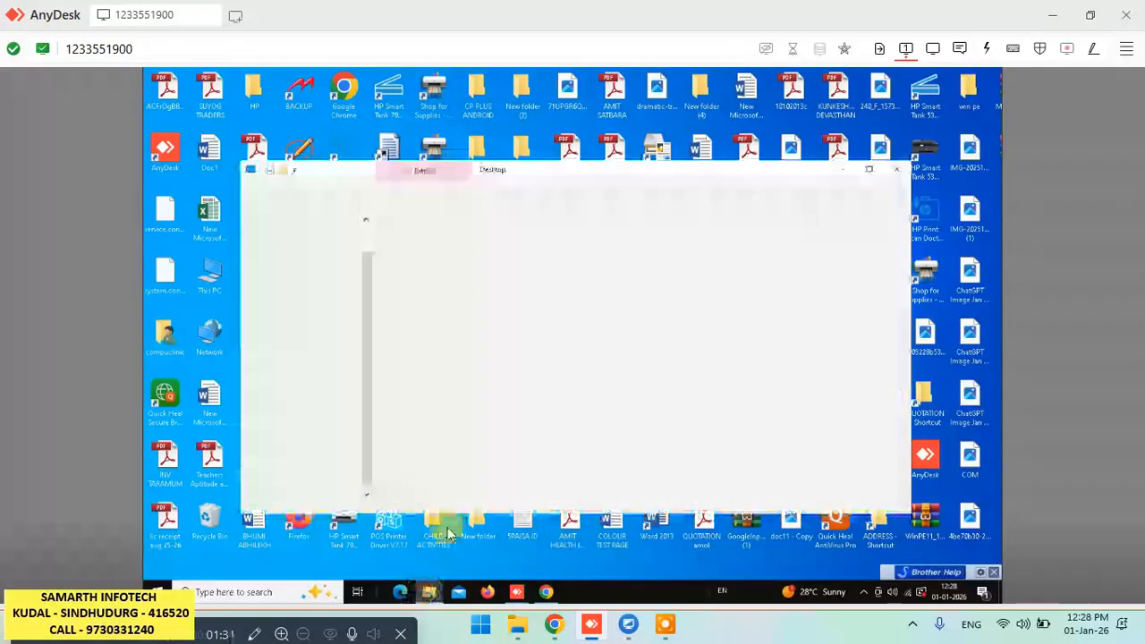
pyautogui.doubleClick(394, 481)
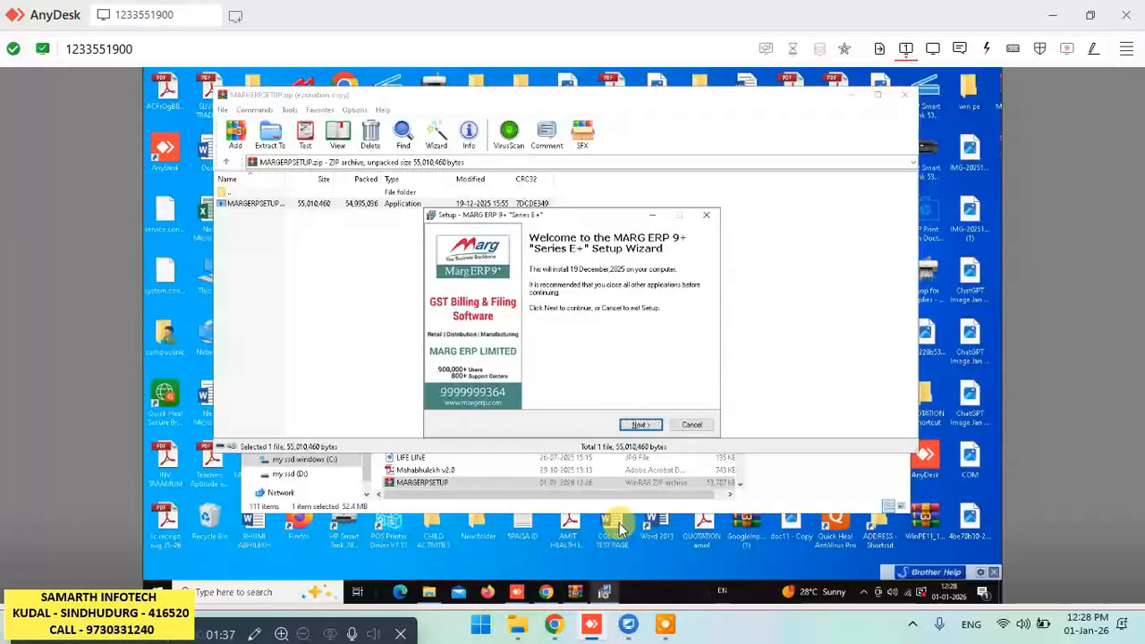
pyautogui.click(640, 426)
pyautogui.click(505, 386)
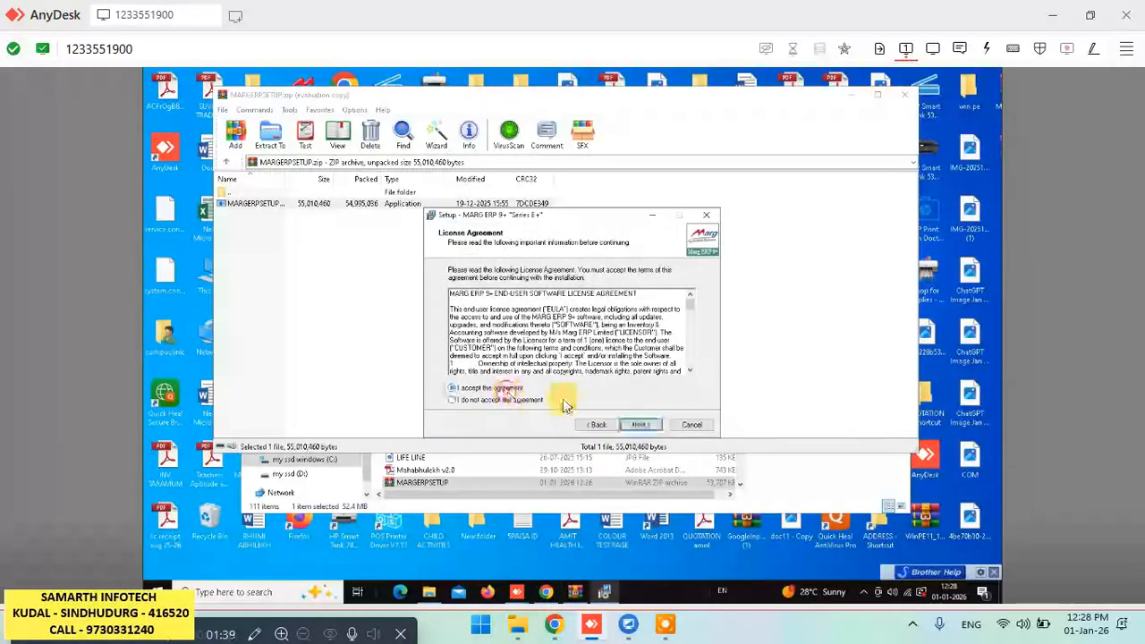
pyautogui.click(638, 426)
pyautogui.click(638, 425)
pyautogui.click(638, 424)
pyautogui.click(637, 425)
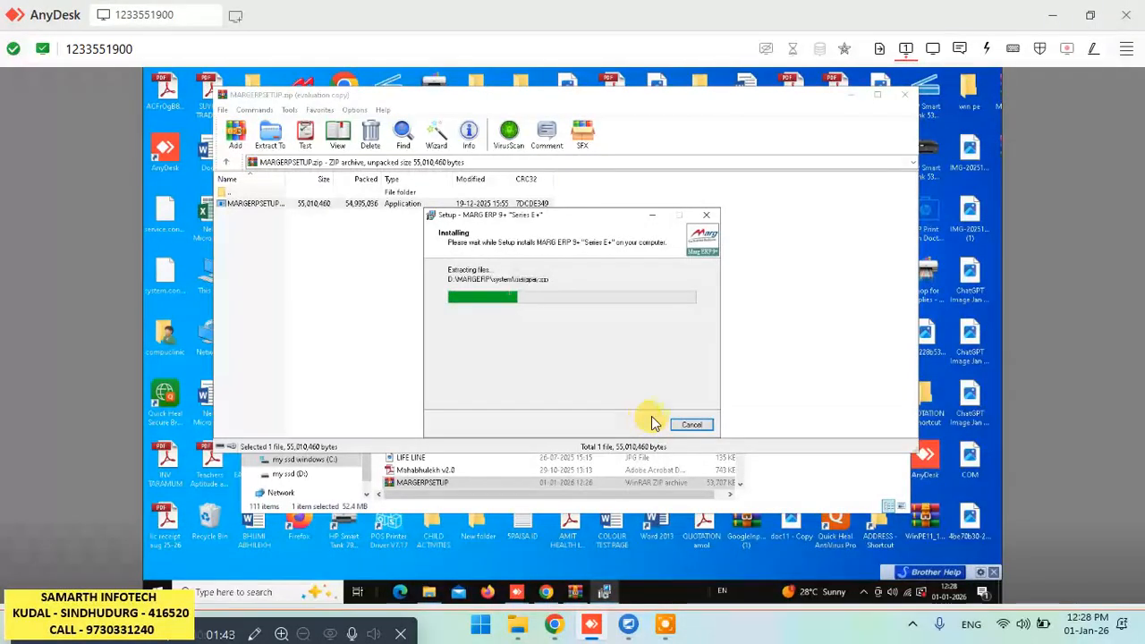
# - Close the archive and Desktop folder windows and finish the setup wizard with Launch MARG enabled
pyautogui.click(805, 154)
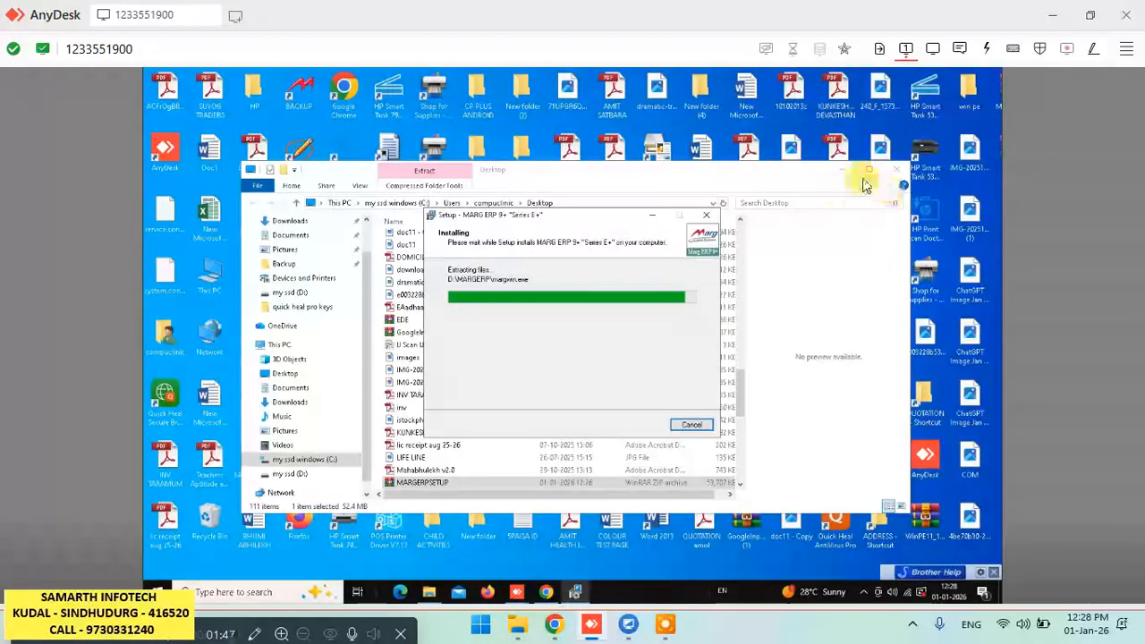
pyautogui.click(902, 174)
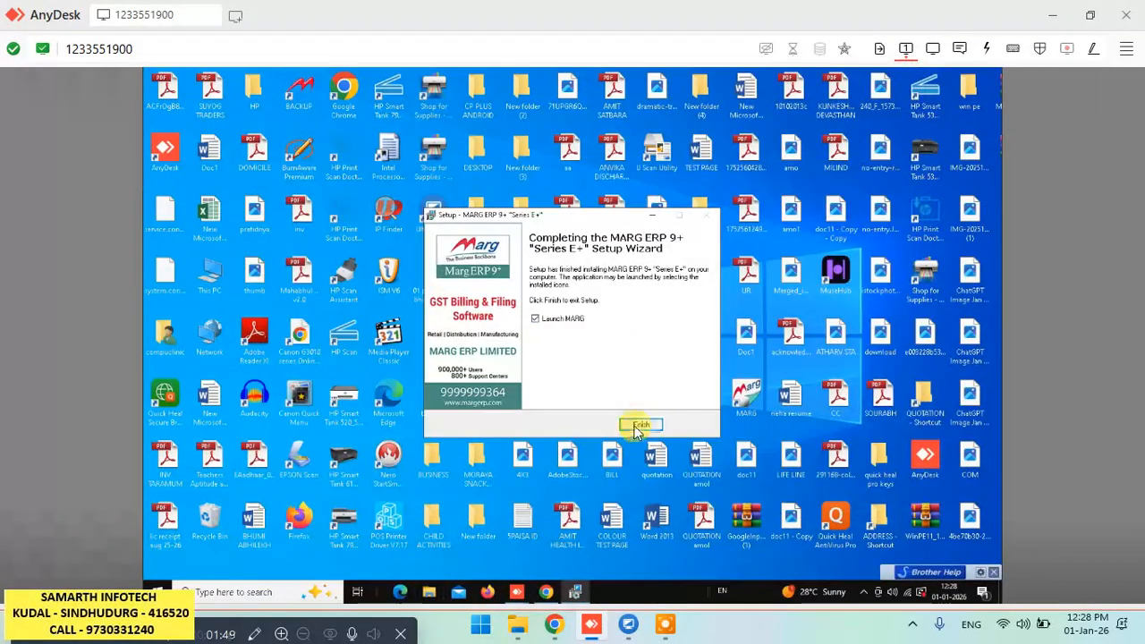
pyautogui.click(638, 426)
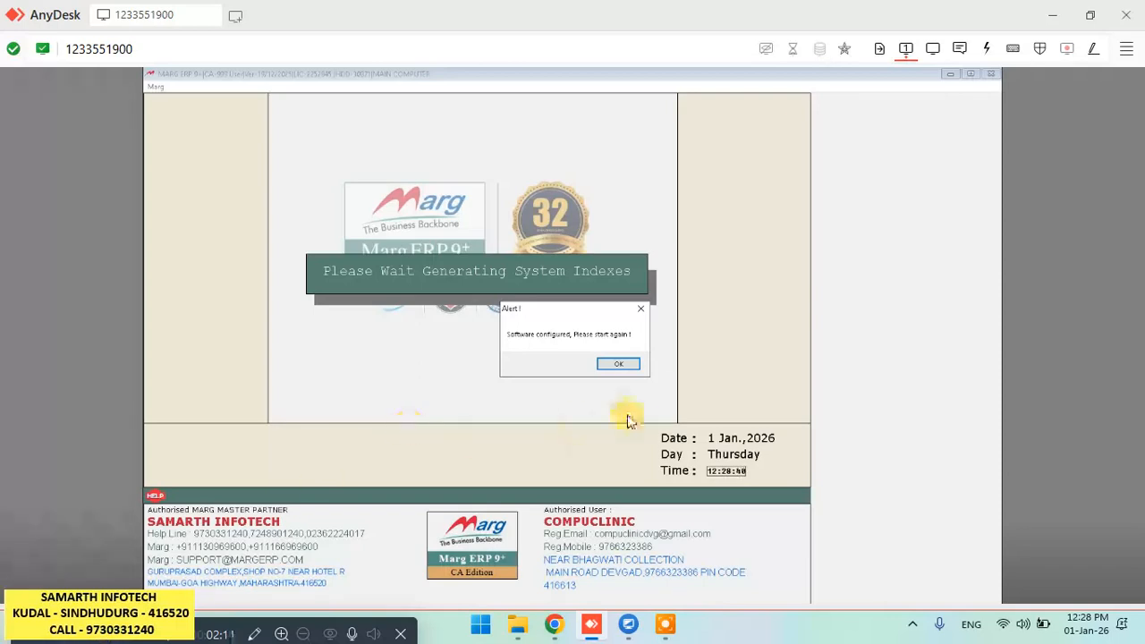
# - Dismiss the restart alert, reopen MARG from the desktop, and log in with the user ID and user password
pyautogui.click(628, 365)
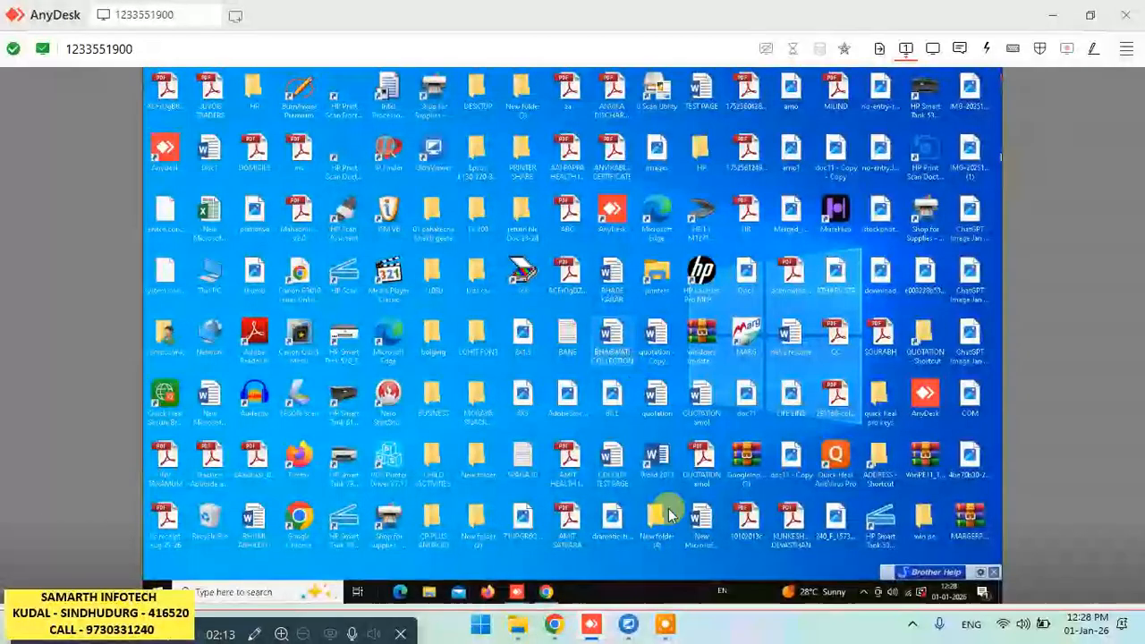
pyautogui.doubleClick(754, 335)
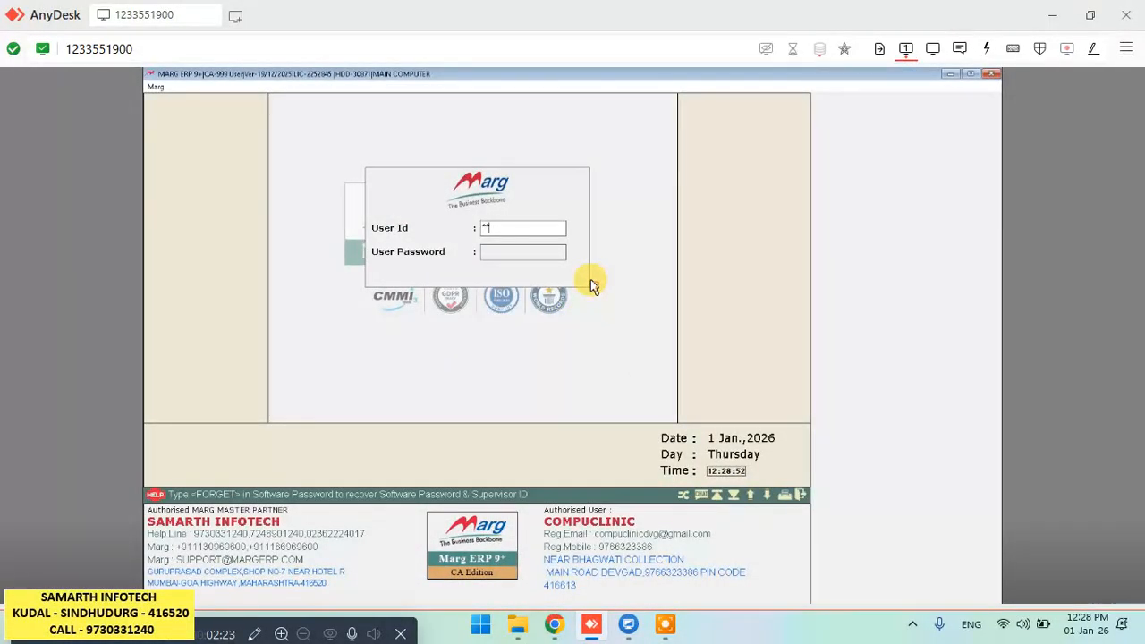
pyautogui.press('Return')
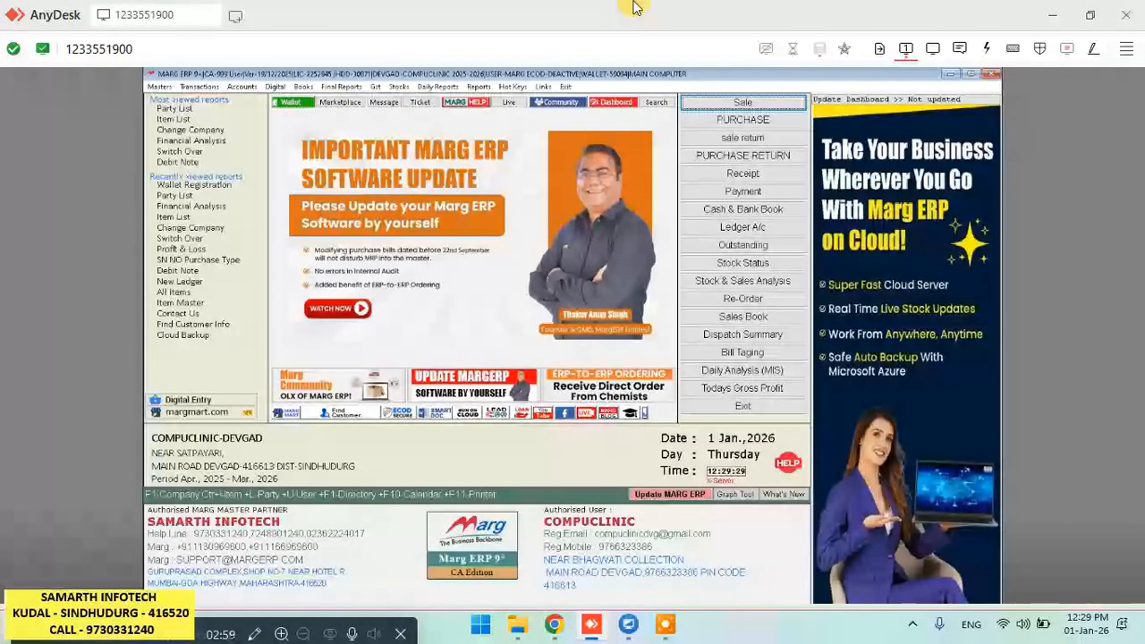
# - Choose Activate Services in the Marg Wallet menu and agree to recharge to open the Recharge eWallet plans
pyautogui.hotkey('ctrl', 'w')
pyautogui.press('Down')
pyautogui.press('Up')
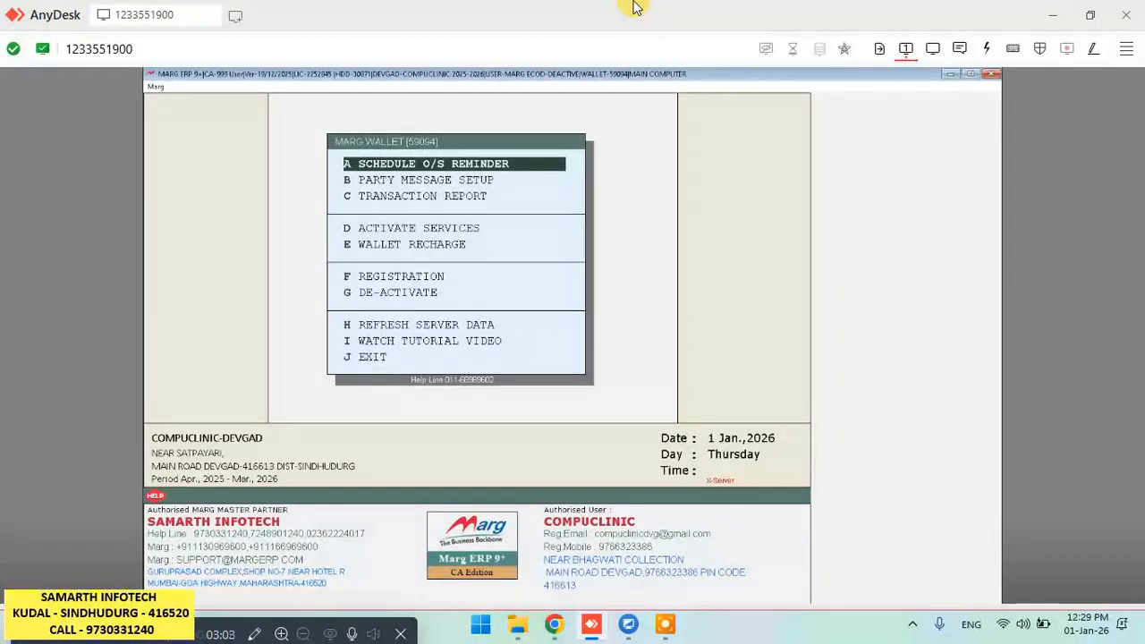
pyautogui.press('Down')
pyautogui.press('Down')
pyautogui.press('Down')
pyautogui.press('Return')
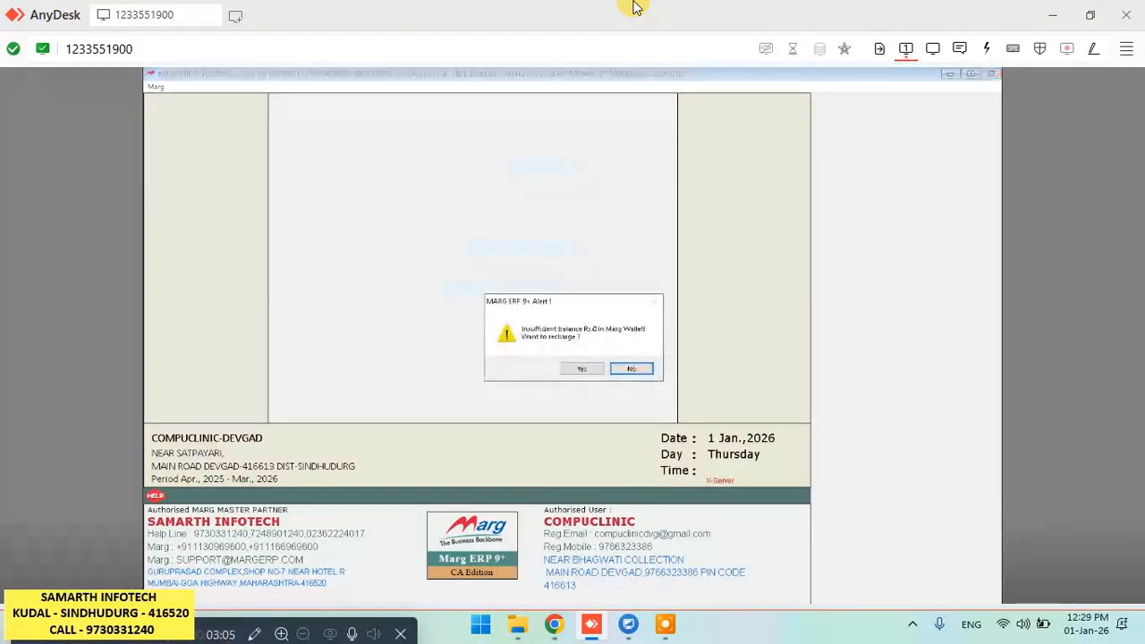
pyautogui.press('Left')
pyautogui.press('Return')
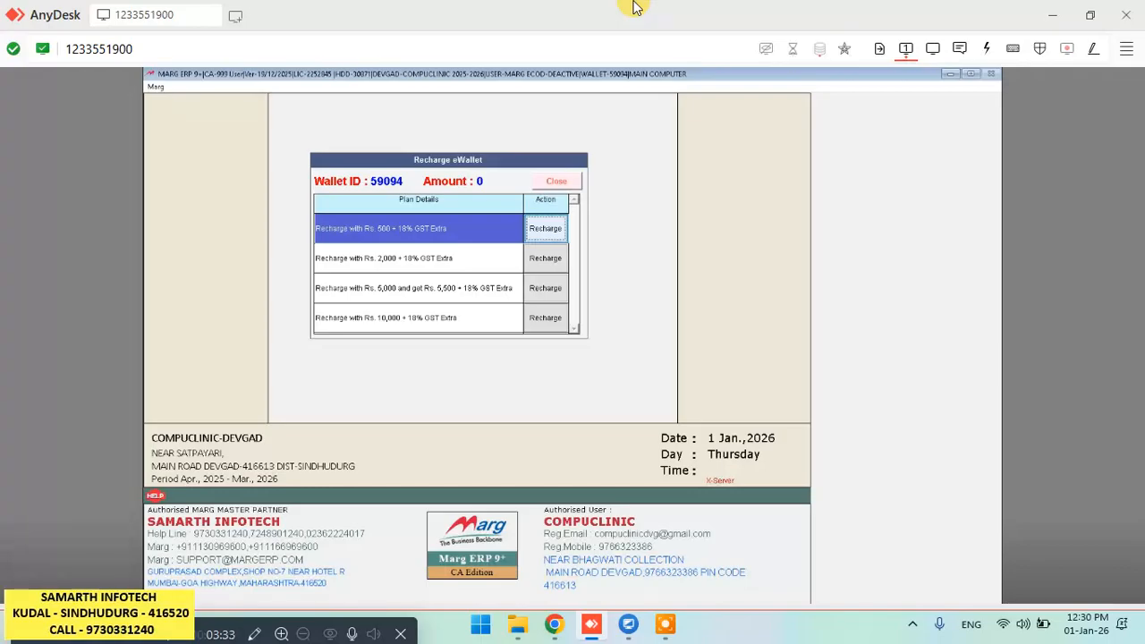
# - Choose the Rs. 500 + 18% GST wallet recharge plan and confirm it to open the payment page
pyautogui.press('Return')
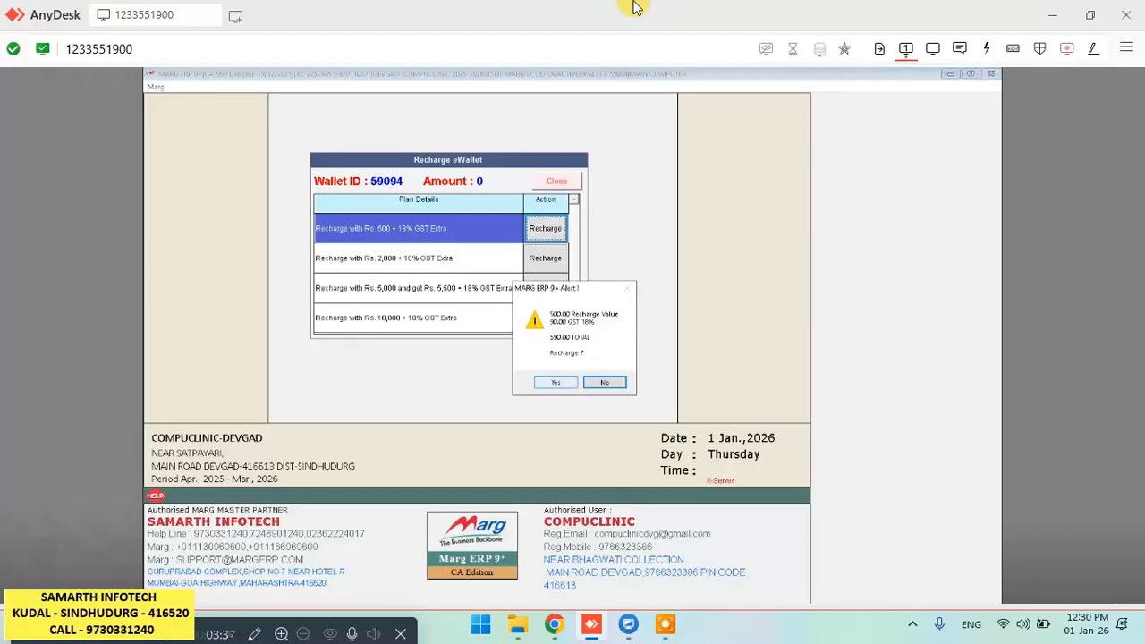
pyautogui.press('Return')
pyautogui.press('Return')
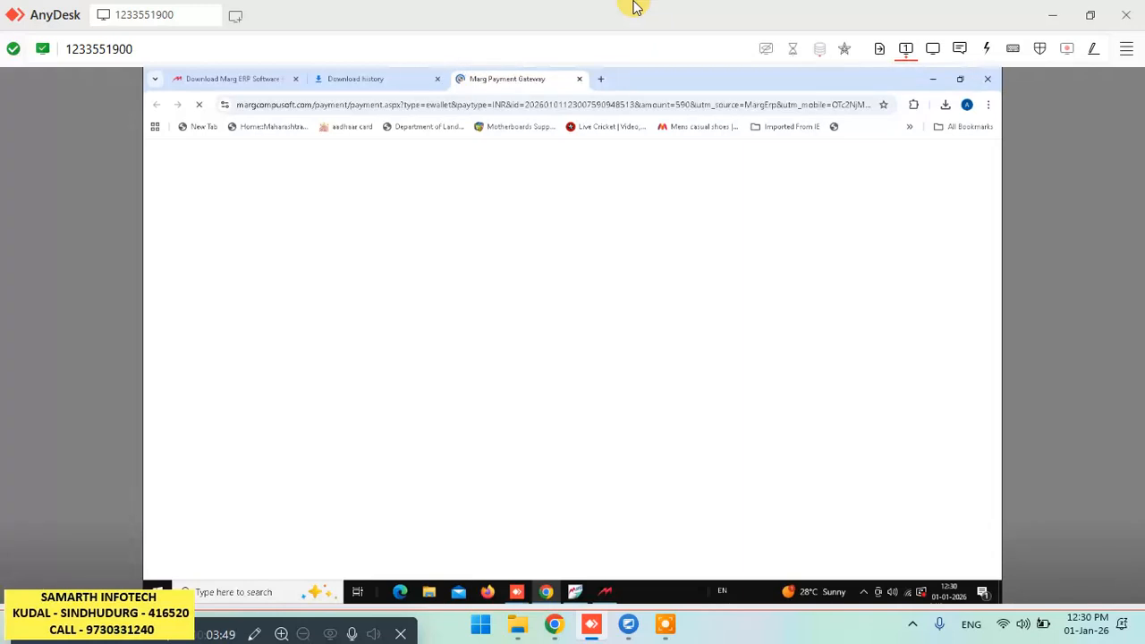
pyautogui.click(70, 640)
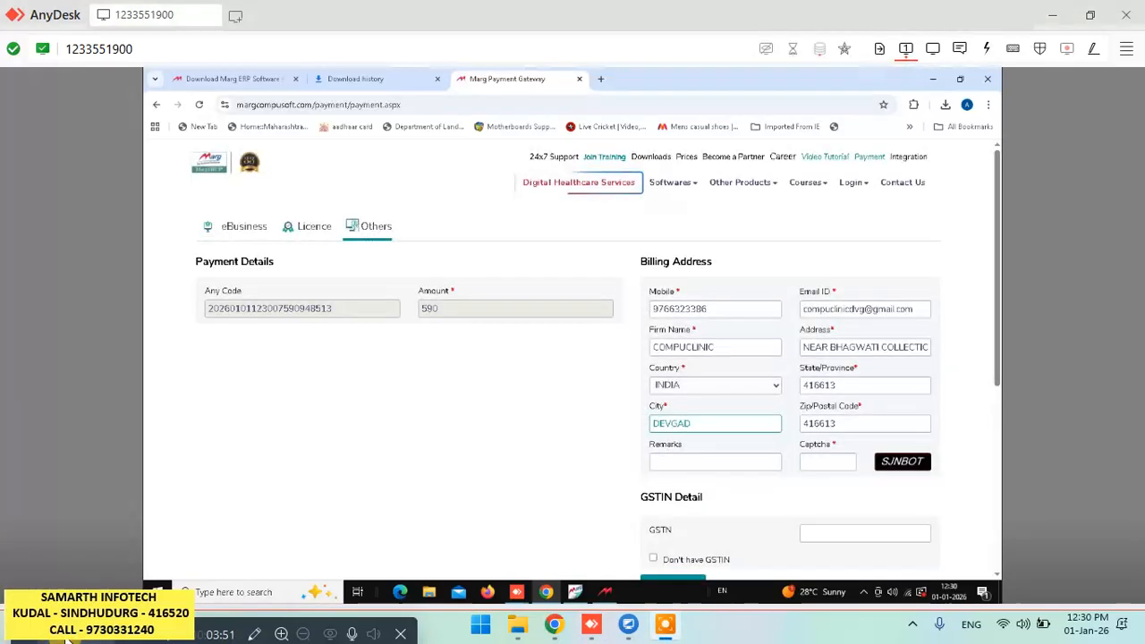
# - Replace the State/Province in the billing address with MAHARASHTRA
pyautogui.hotkey('shift', 'Tab')
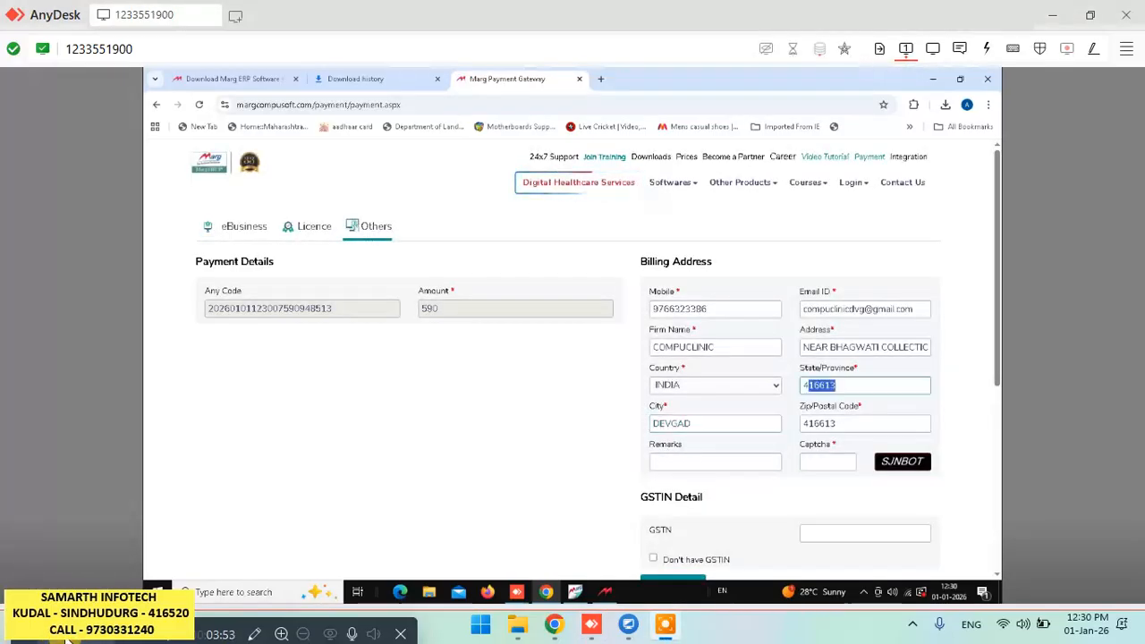
pyautogui.press('BackSpace')
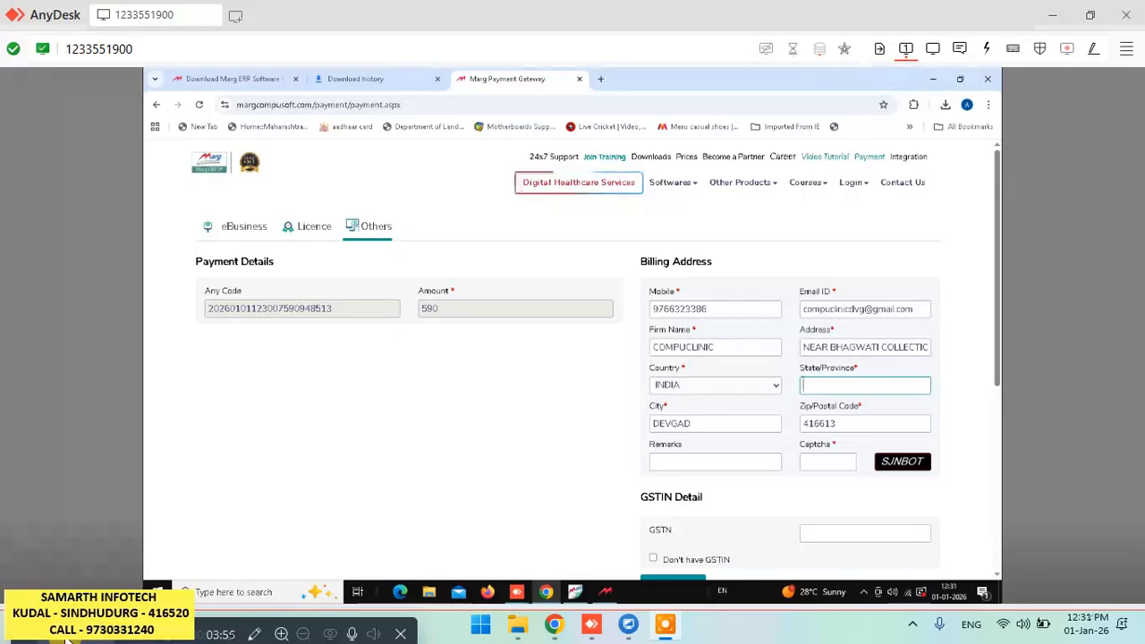
pyautogui.write('MA')
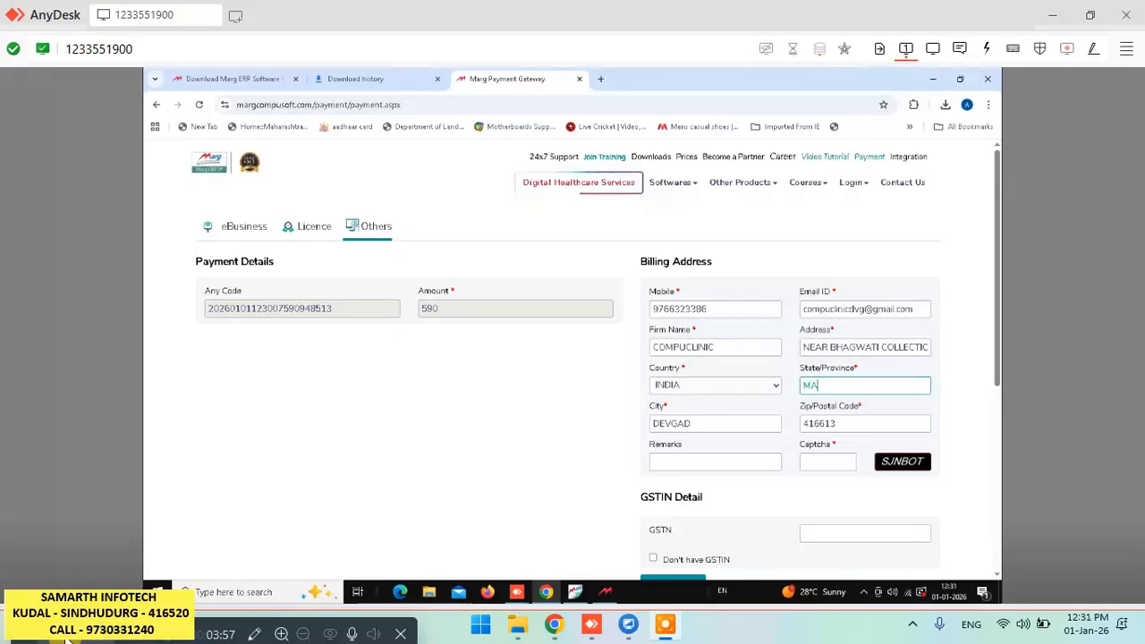
pyautogui.write('HARASHTRA')
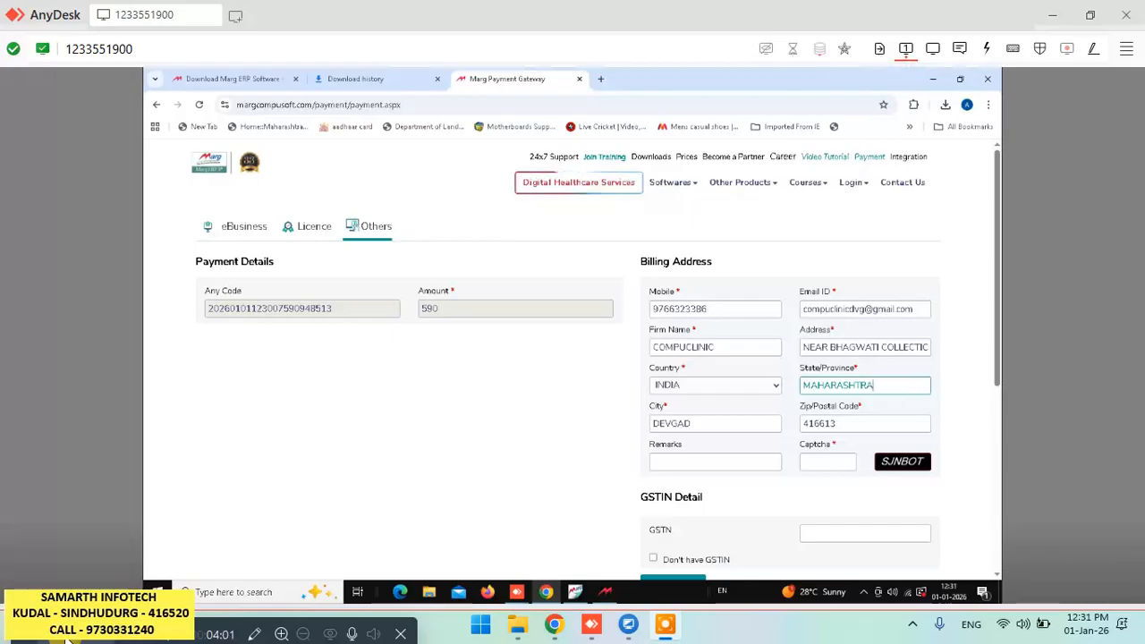
# - Enter the captcha code, mark that there is no GSTIN, and submit the payment form
pyautogui.click(703, 497)
pyautogui.write('SJ')
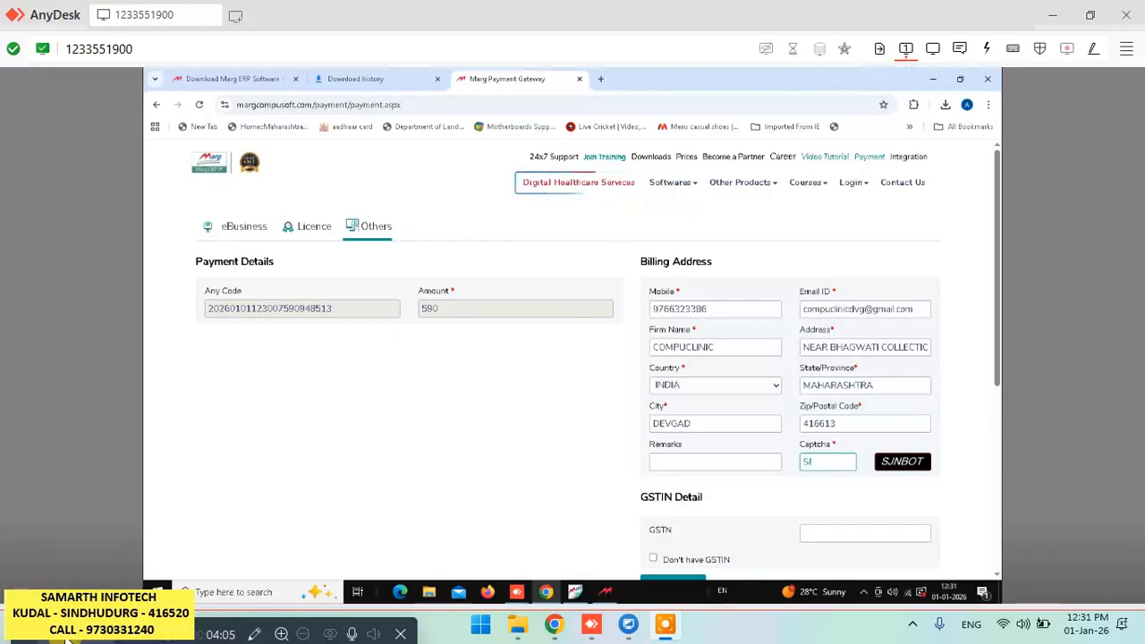
pyautogui.write('NBOT')
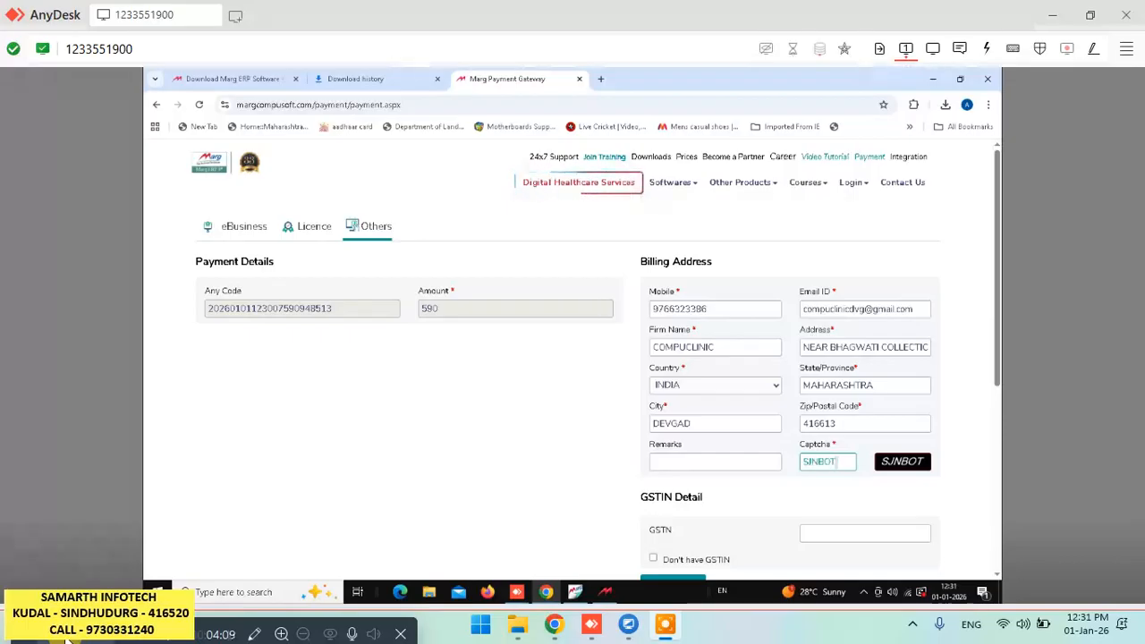
pyautogui.click(652, 557)
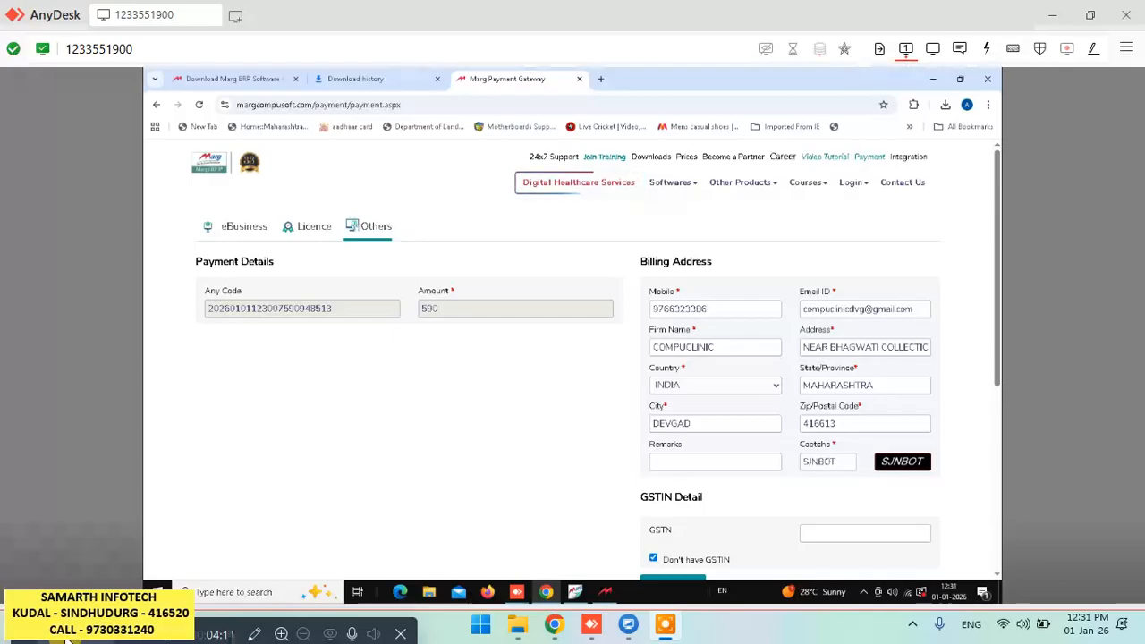
pyautogui.scroll(-2, 672, 408)
pyautogui.click(673, 408)
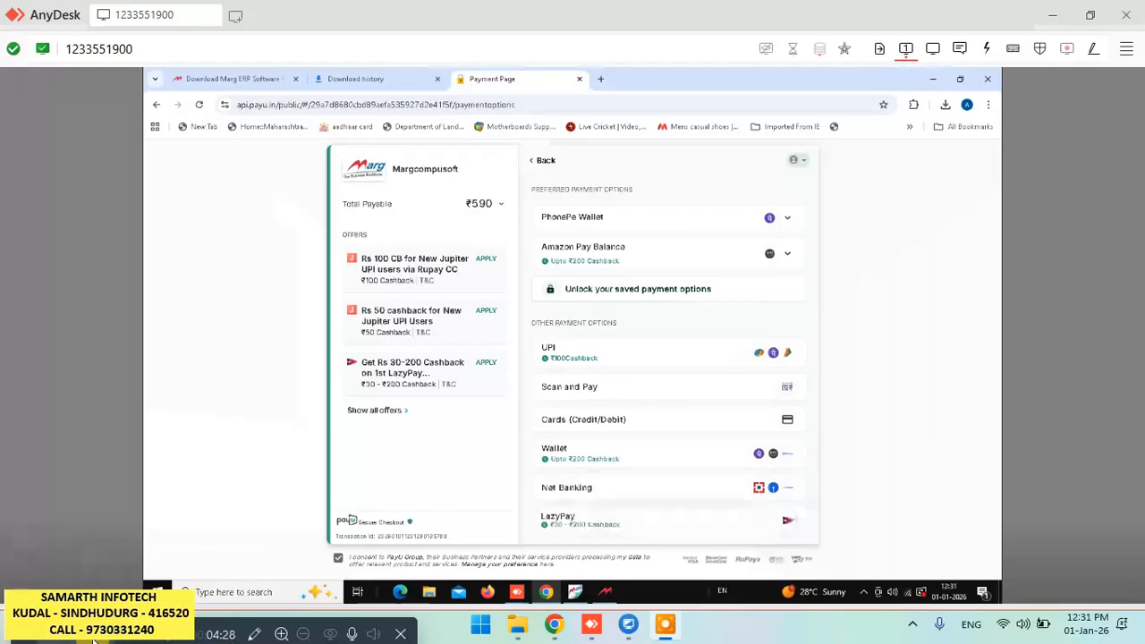
# - Pay for the wallet recharge with the Scan and Pay option
pyautogui.click(644, 484)
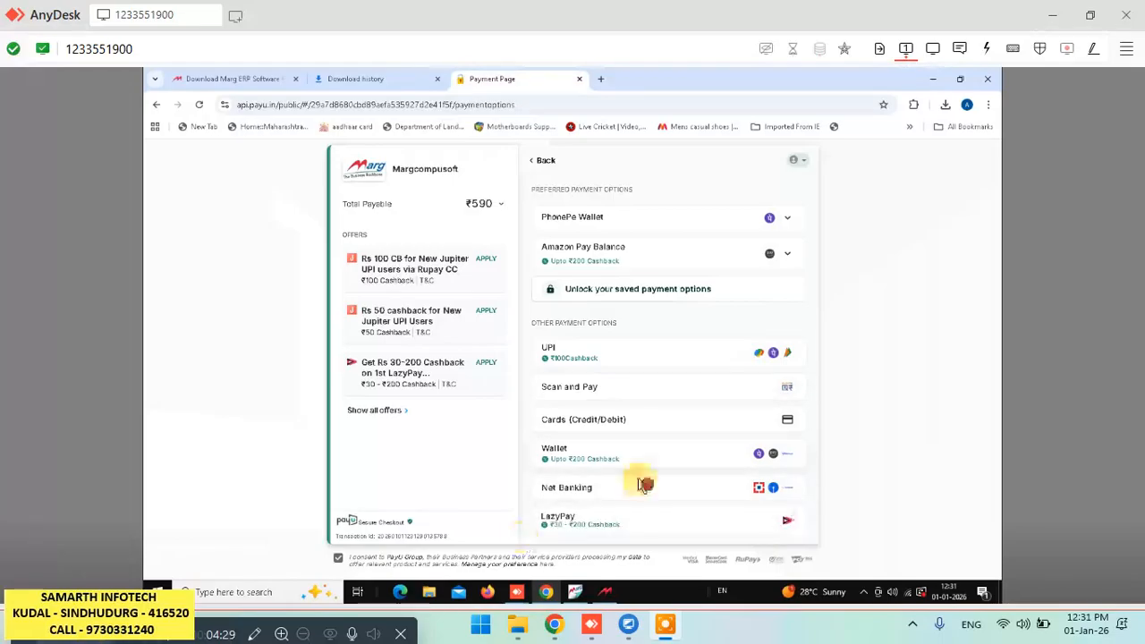
pyautogui.click(592, 394)
pyautogui.click(664, 310)
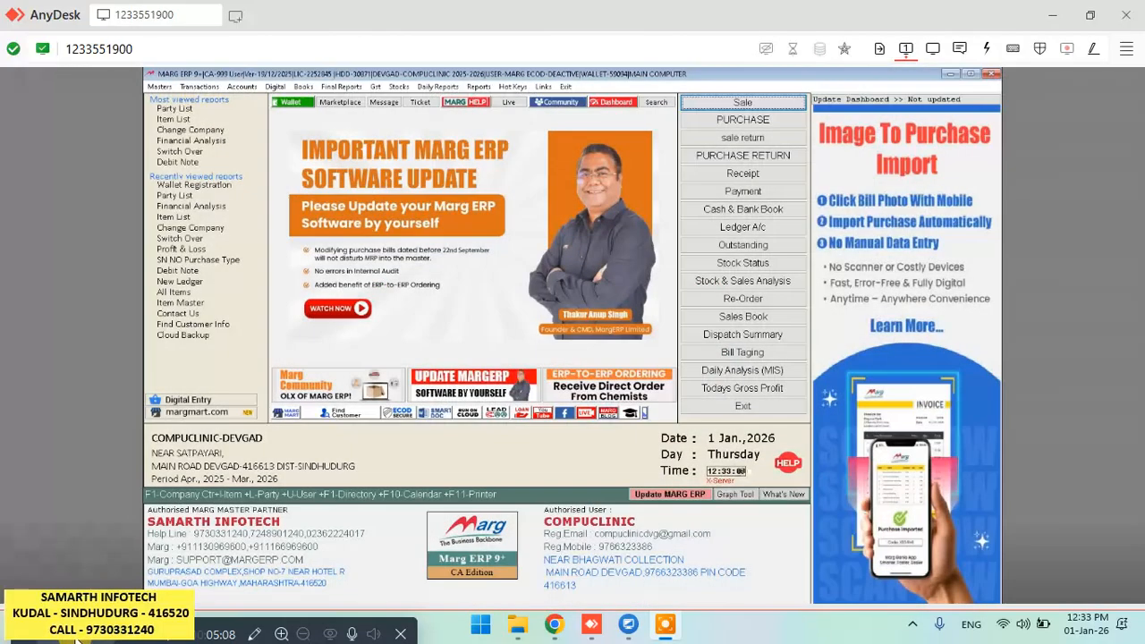
# - Open Activate Services from the Marg Wallet menu
pyautogui.click(294, 102)
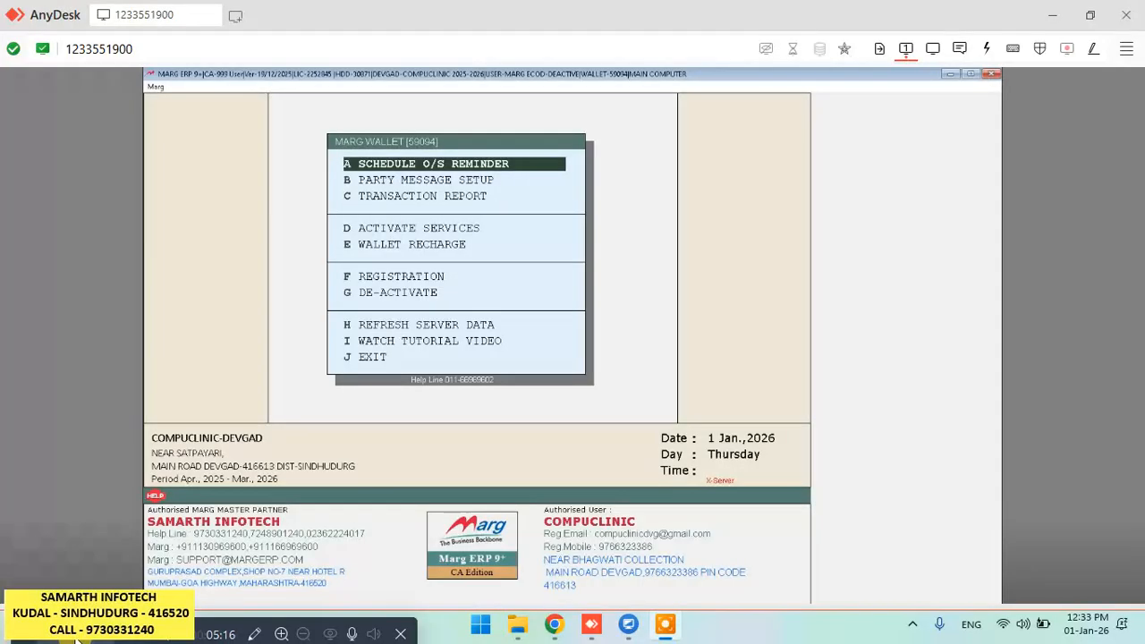
pyautogui.press('Down')
pyautogui.press('Down')
pyautogui.press('Down')
pyautogui.press('Return')
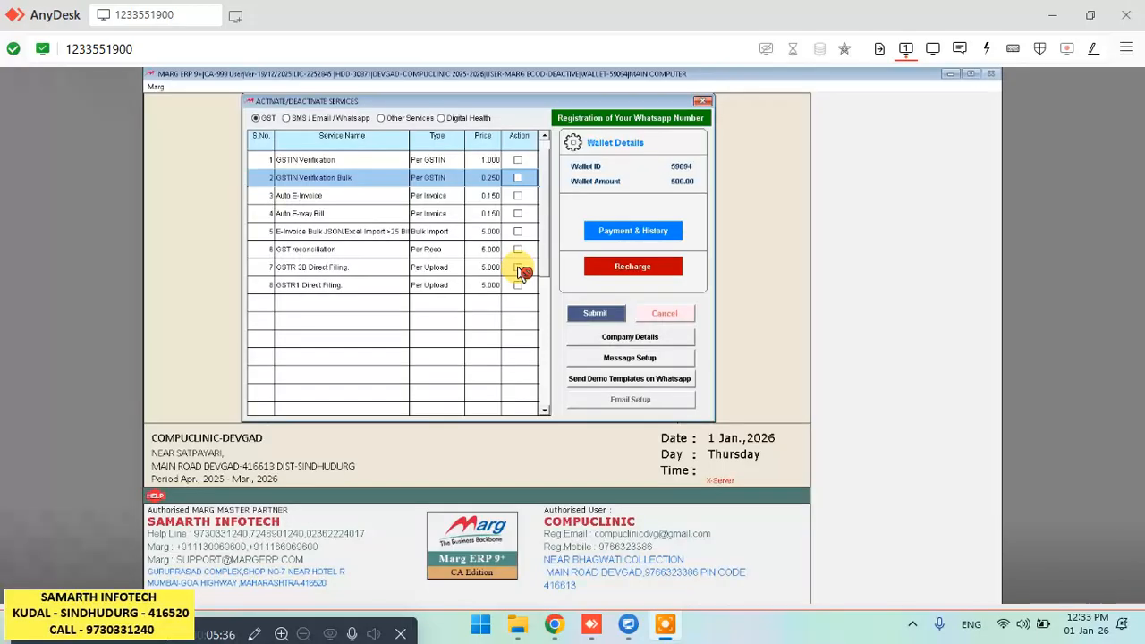
# - View the SMS / Email / Whatsapp services, and enable Marg Cloud Backup Upload/Download under Other Services
pyautogui.click(317, 119)
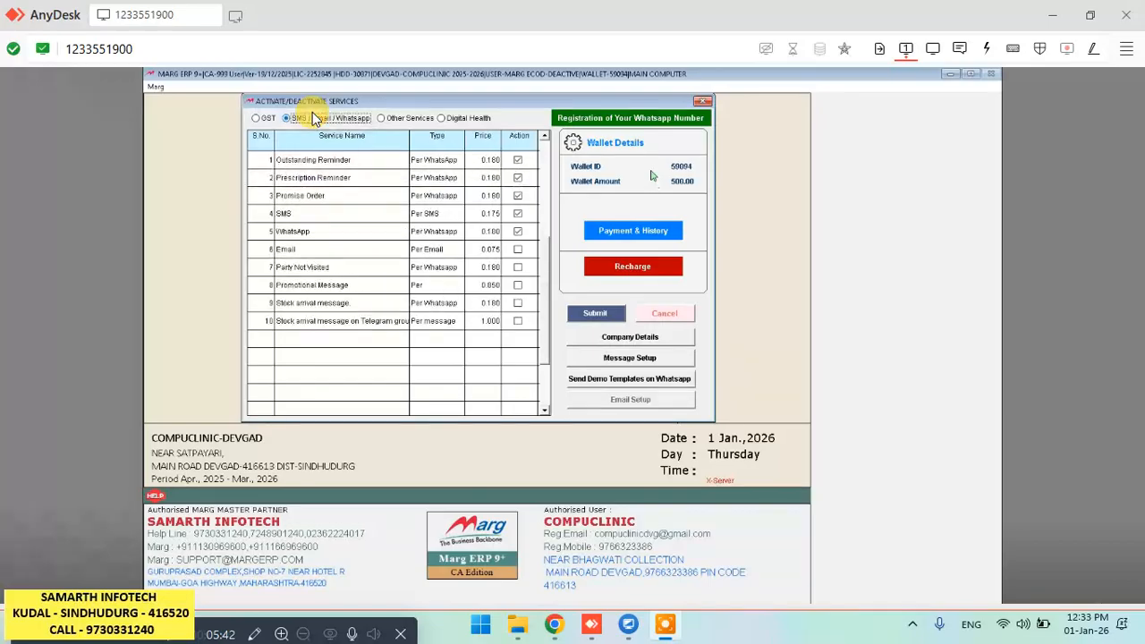
pyautogui.click(319, 119)
pyautogui.click(319, 119)
pyautogui.press('Right')
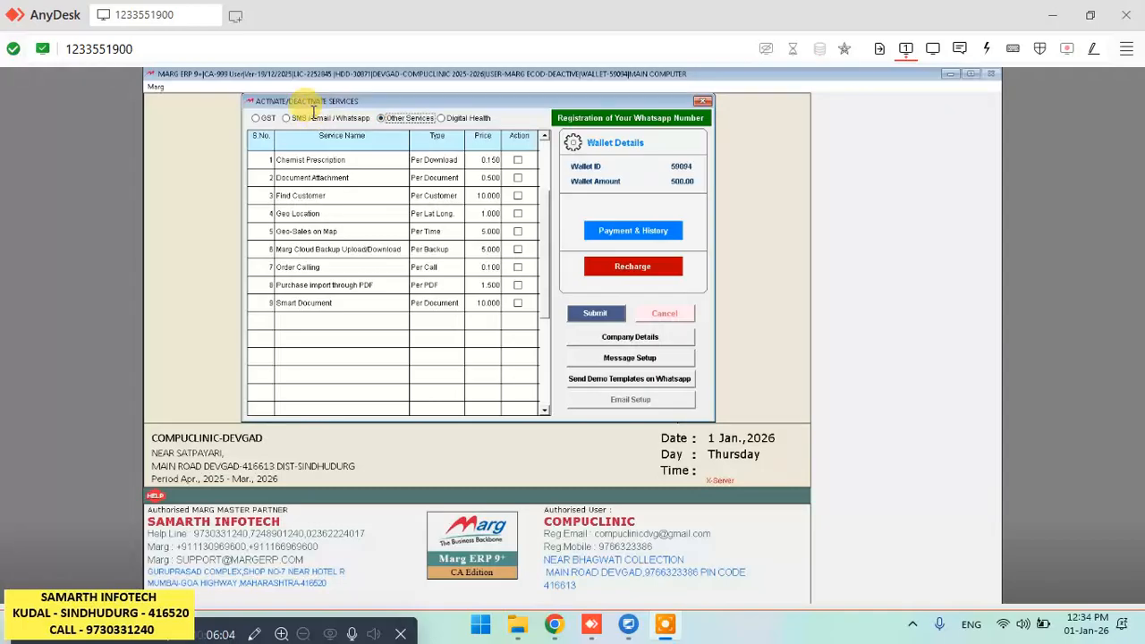
pyautogui.click(319, 118)
pyautogui.click(319, 118)
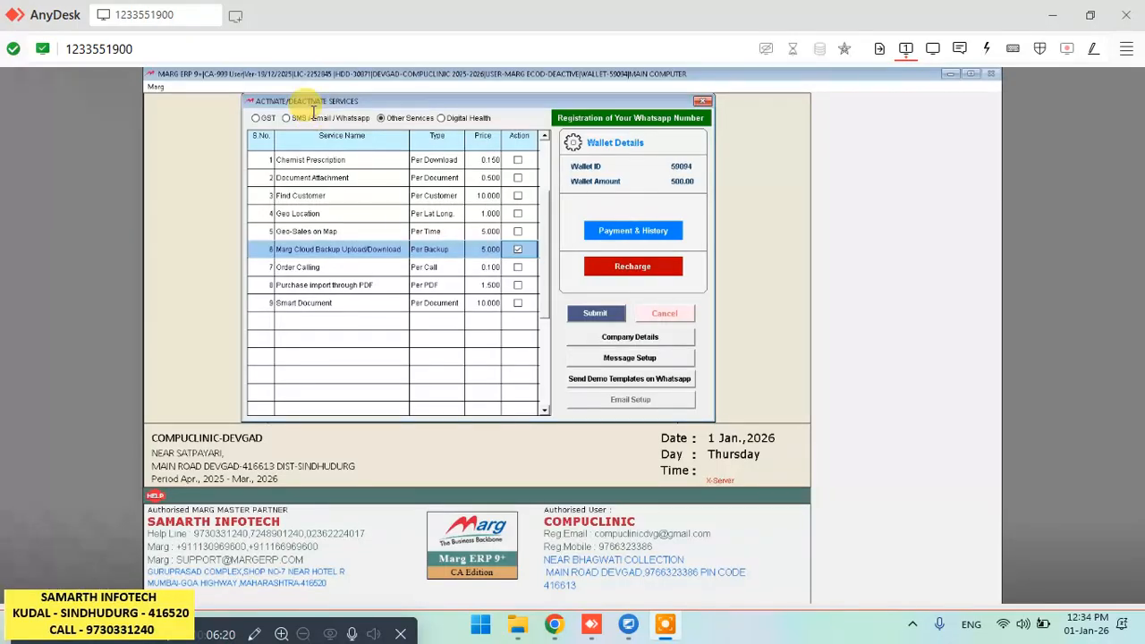
# - Submit the service activation, choose Don't Shift for the Whatsapp provider, and close the services window
pyautogui.click(319, 119)
pyautogui.click(320, 119)
pyautogui.click(315, 116)
pyautogui.click(315, 116)
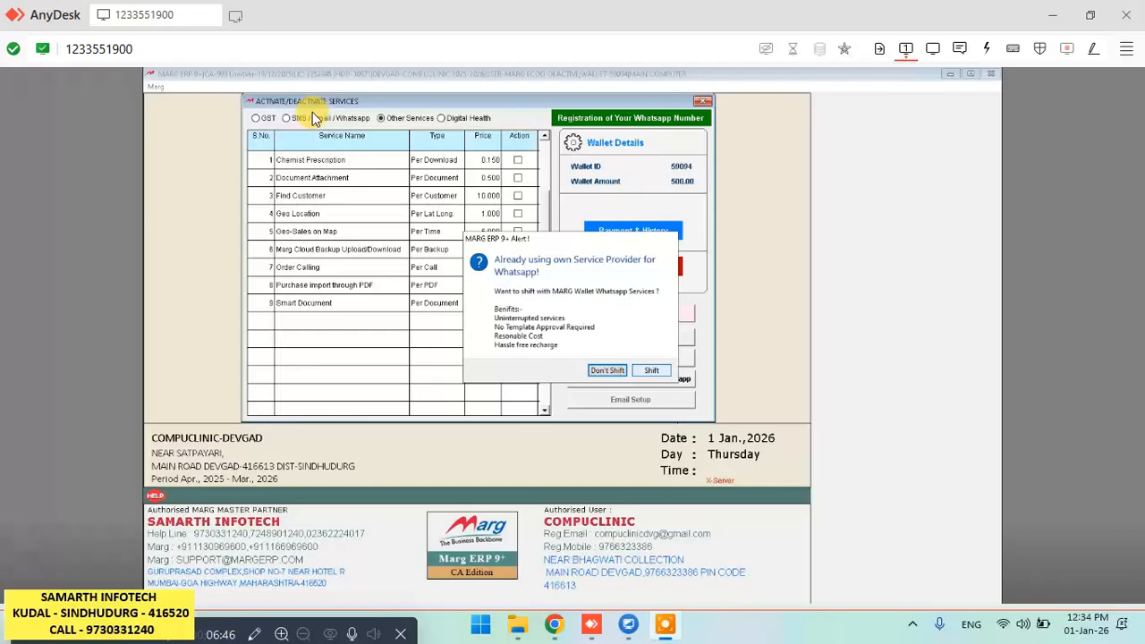
pyautogui.press('Return')
pyautogui.click(314, 115)
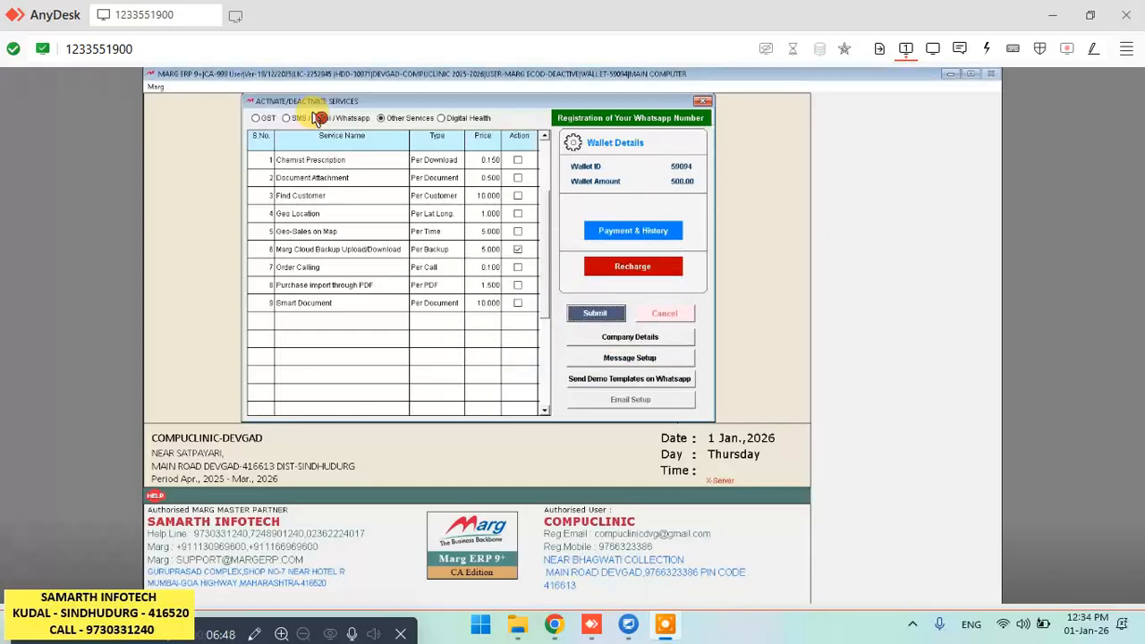
pyautogui.click(320, 117)
pyautogui.press('Escape')
pyautogui.press('Down')
pyautogui.press('Down')
pyautogui.press('Down')
pyautogui.press('Down')
pyautogui.press('Down')
pyautogui.press('Down')
pyautogui.press('Down')
pyautogui.press('Down')
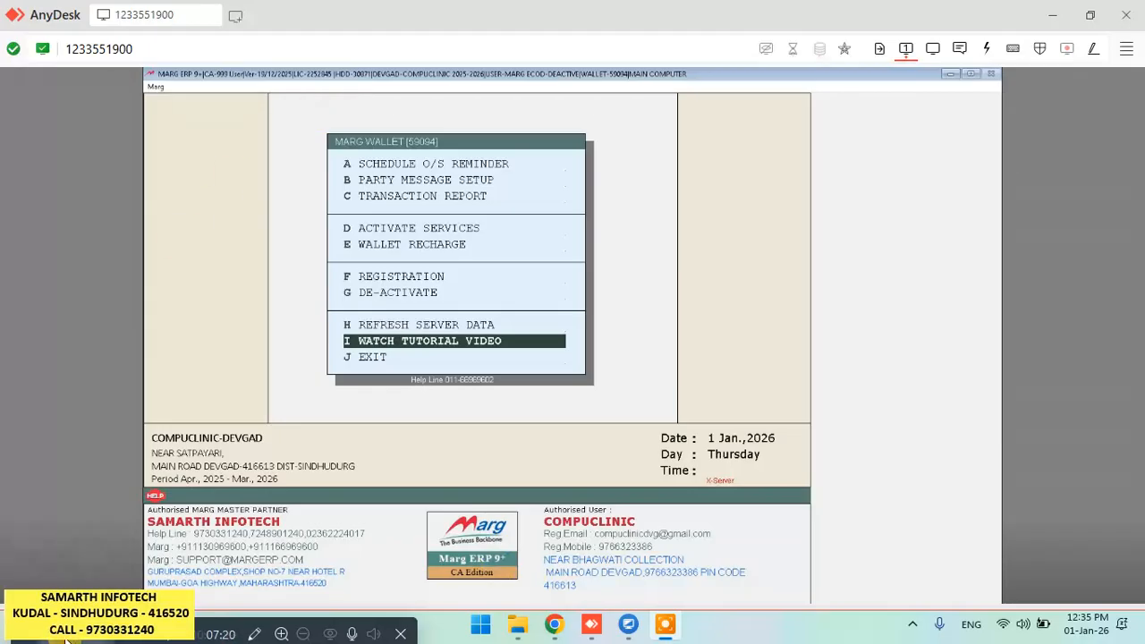
# - Leave the wallet menu and the open company, and open Backup of Financial Year for 2025 - 2026
pyautogui.press('Escape')
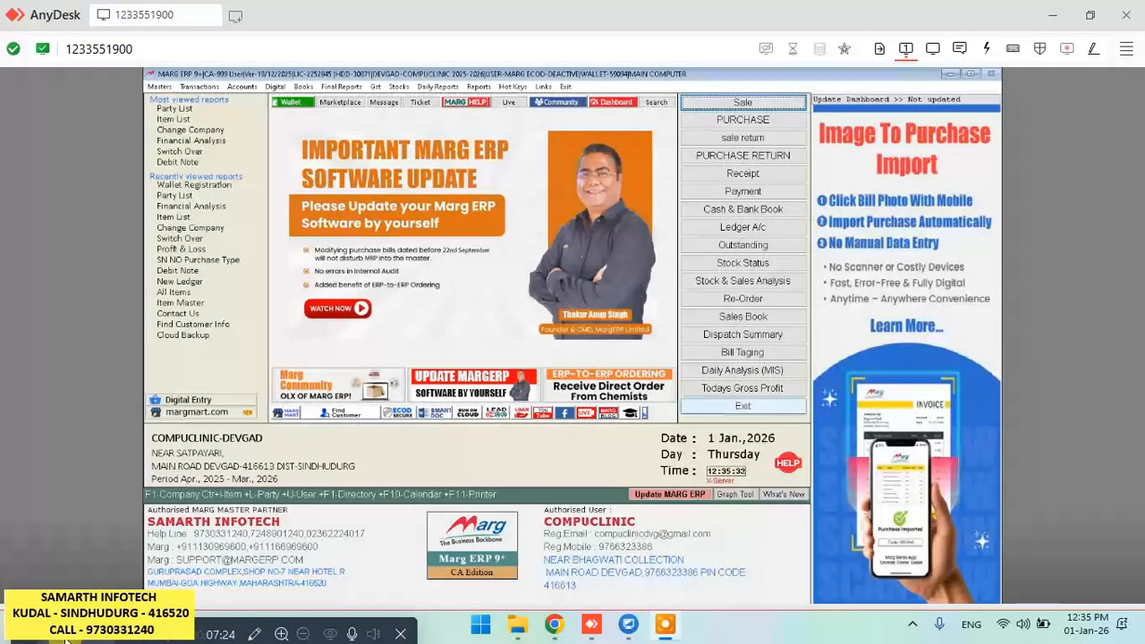
pyautogui.press('Escape')
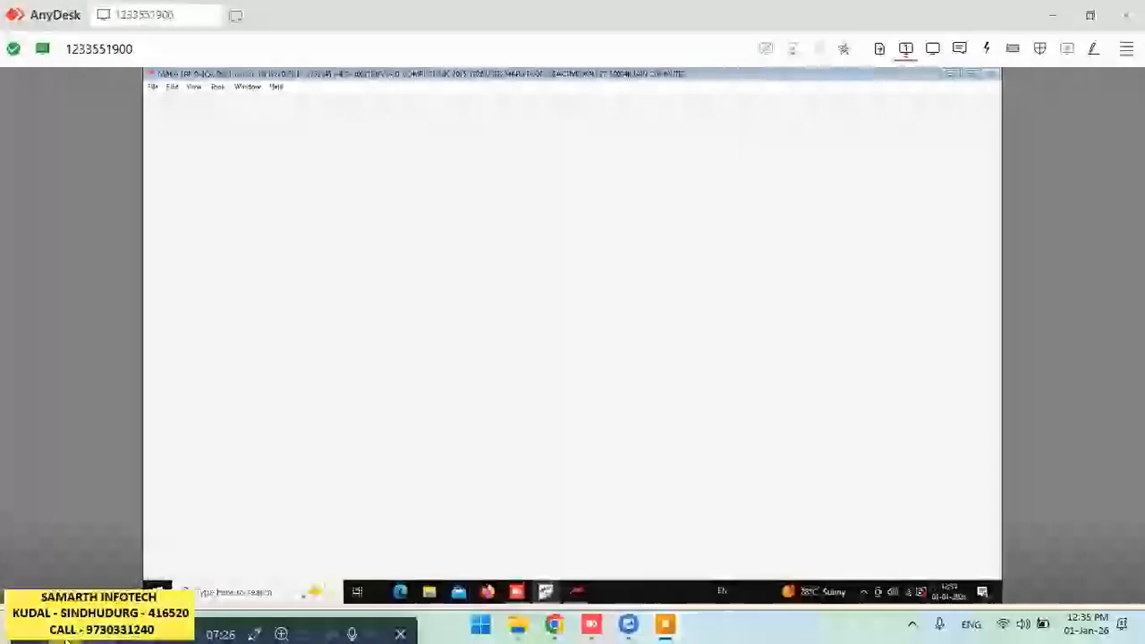
pyautogui.press('Return')
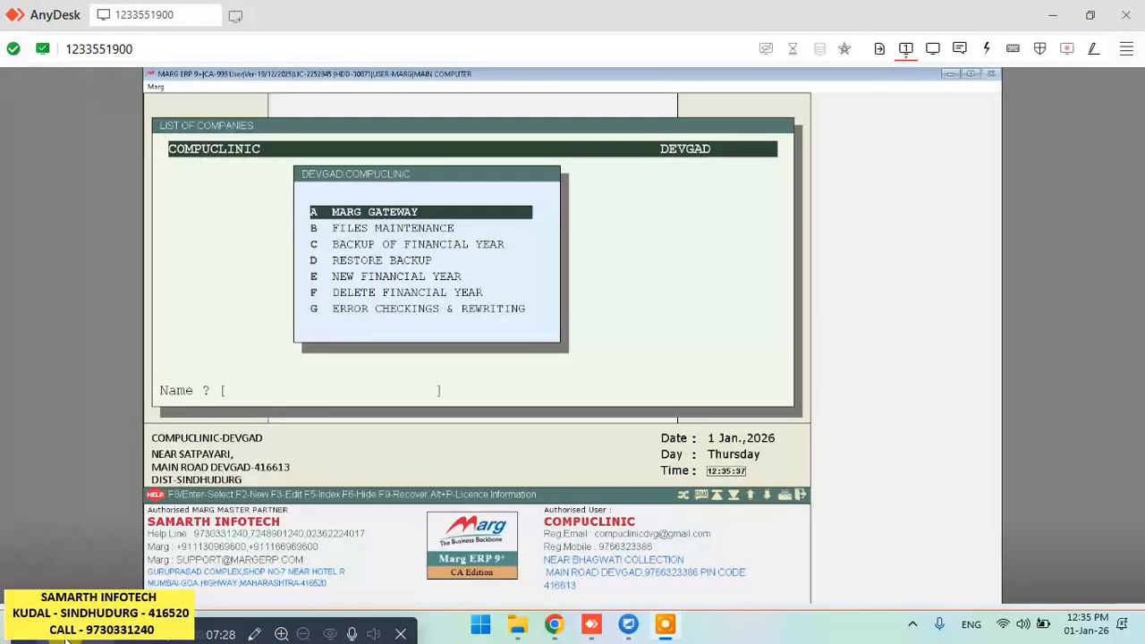
pyautogui.press('Down')
pyautogui.press('Down')
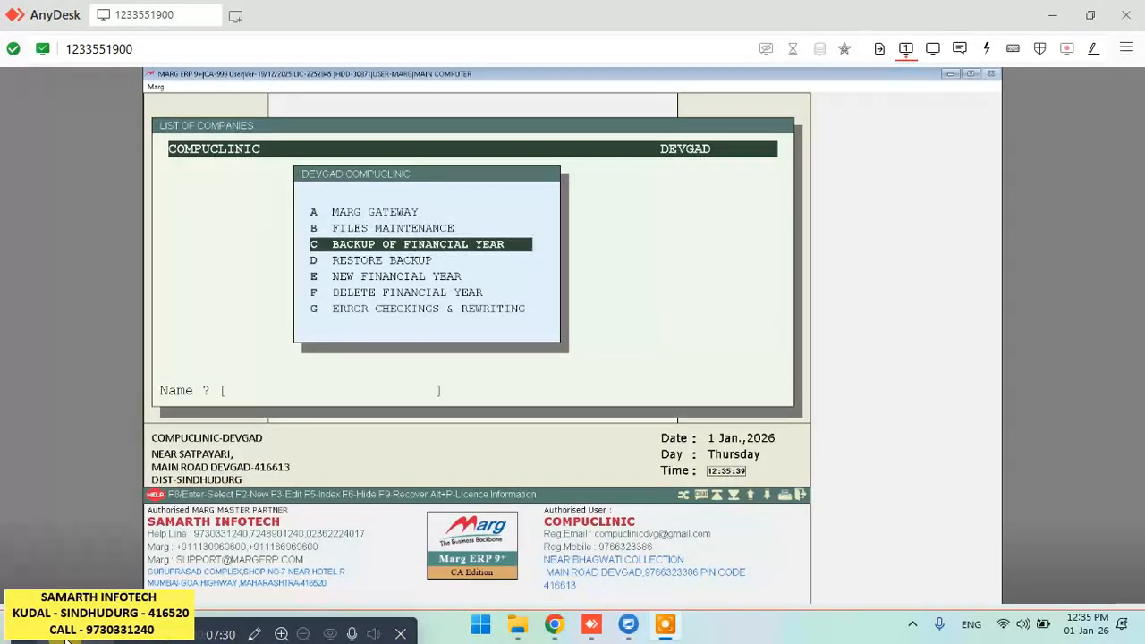
pyautogui.press('Return')
pyautogui.press('Return')
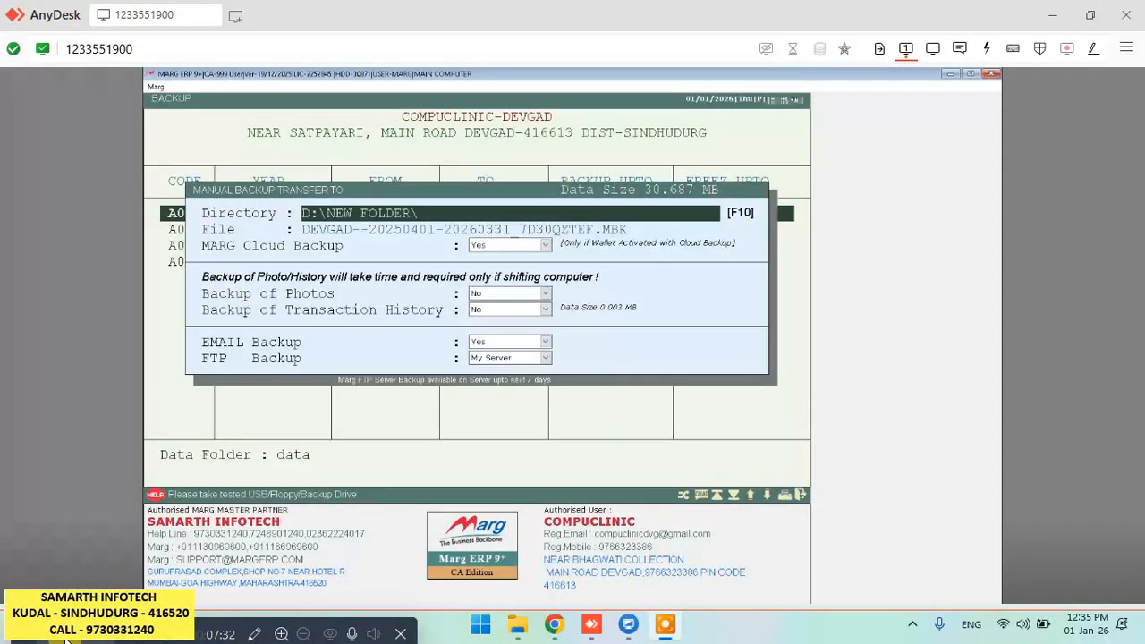
# - Back up to D:\NEW FOLDER\ with MARG Cloud Backup set to Yes and photos, transaction history and EMAIL backup set to No
pyautogui.press('Return')
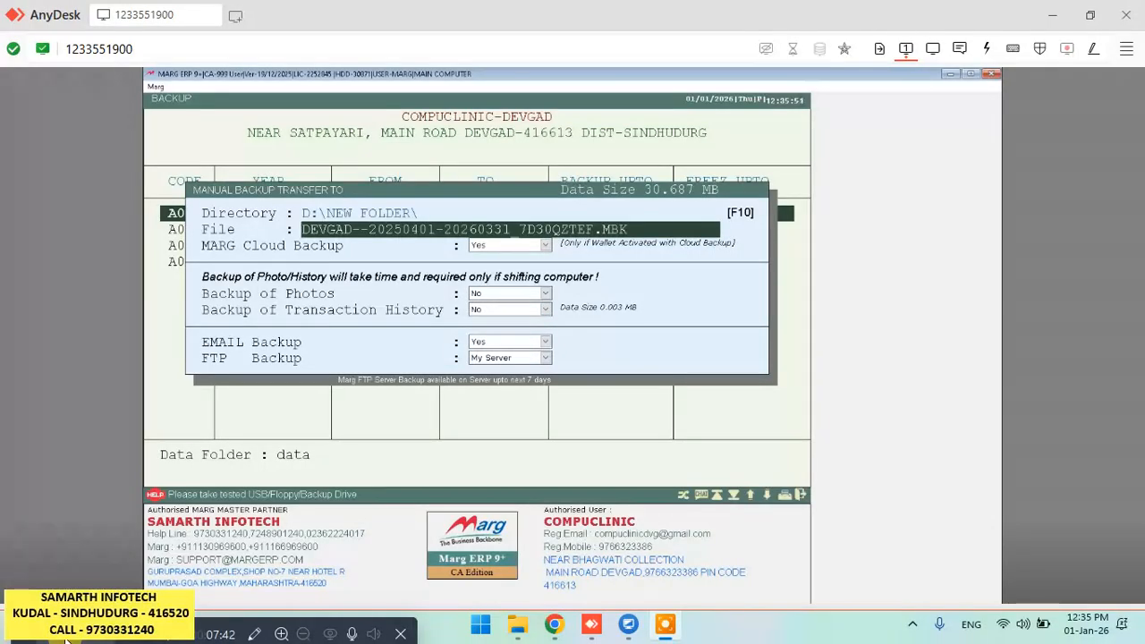
pyautogui.press('Return')
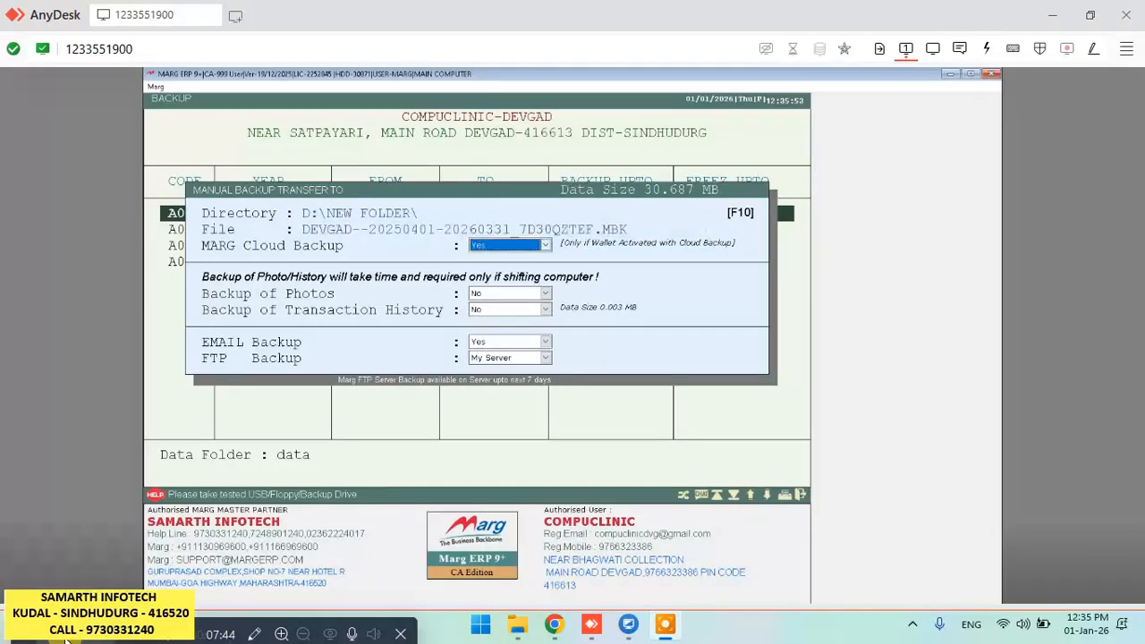
pyautogui.press('Return')
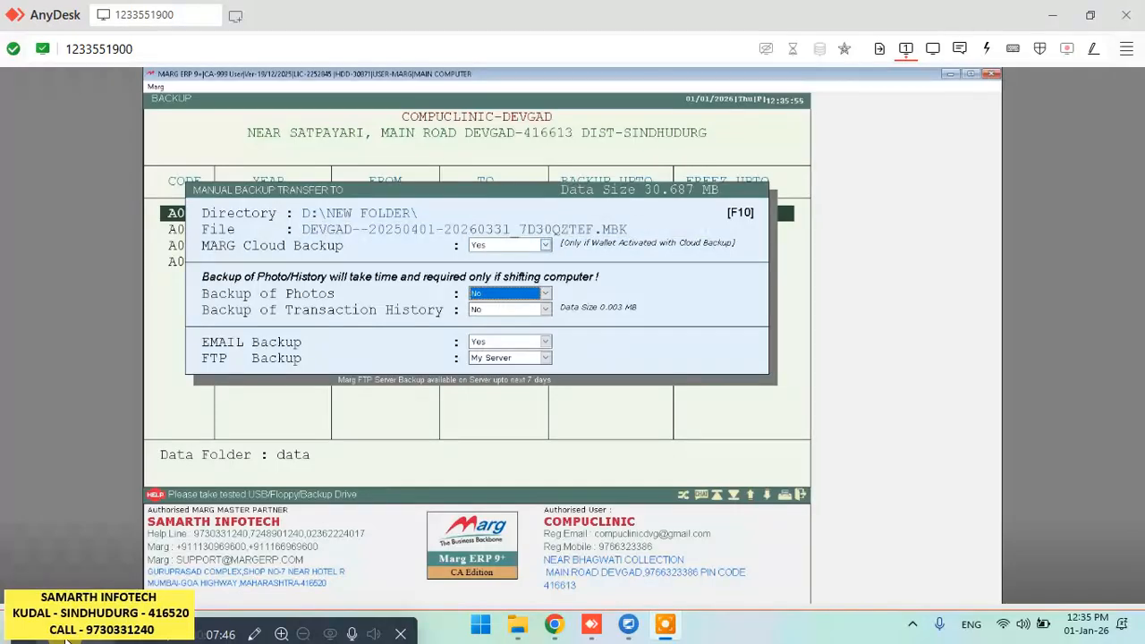
pyautogui.press('Return')
pyautogui.press('Return')
pyautogui.press('Return')
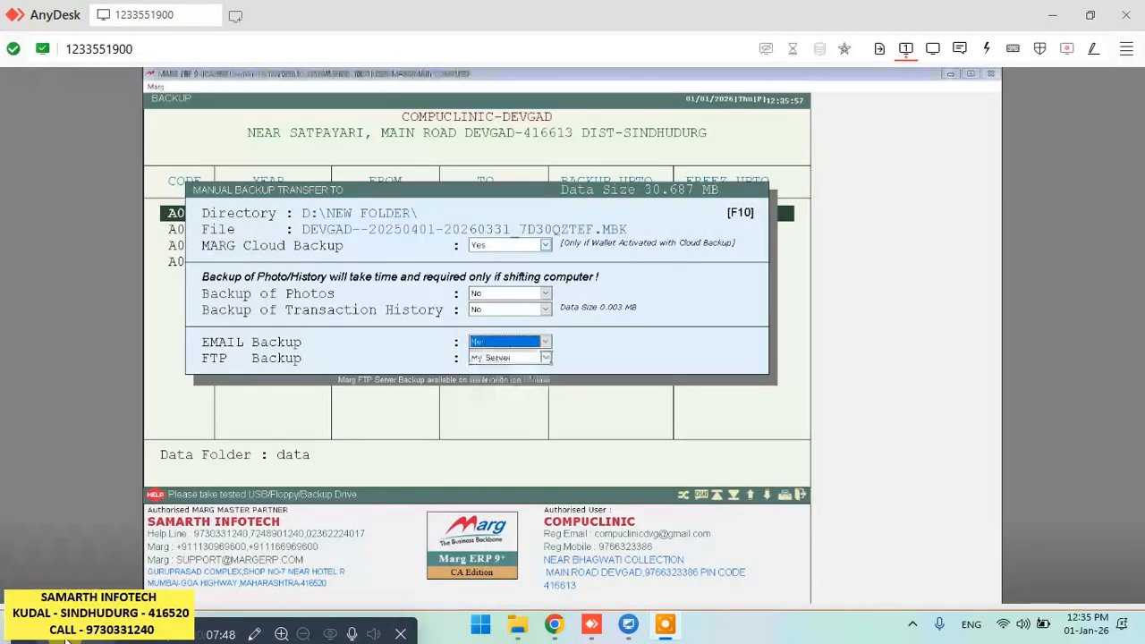
pyautogui.press('Return')
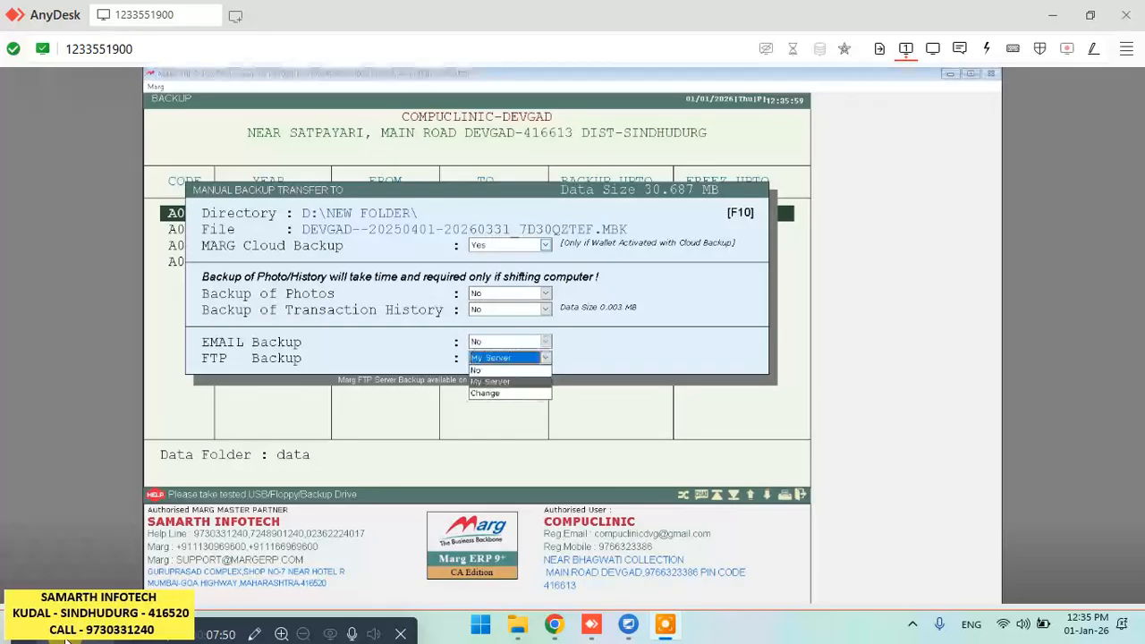
pyautogui.press('Return')
pyautogui.press('Return')
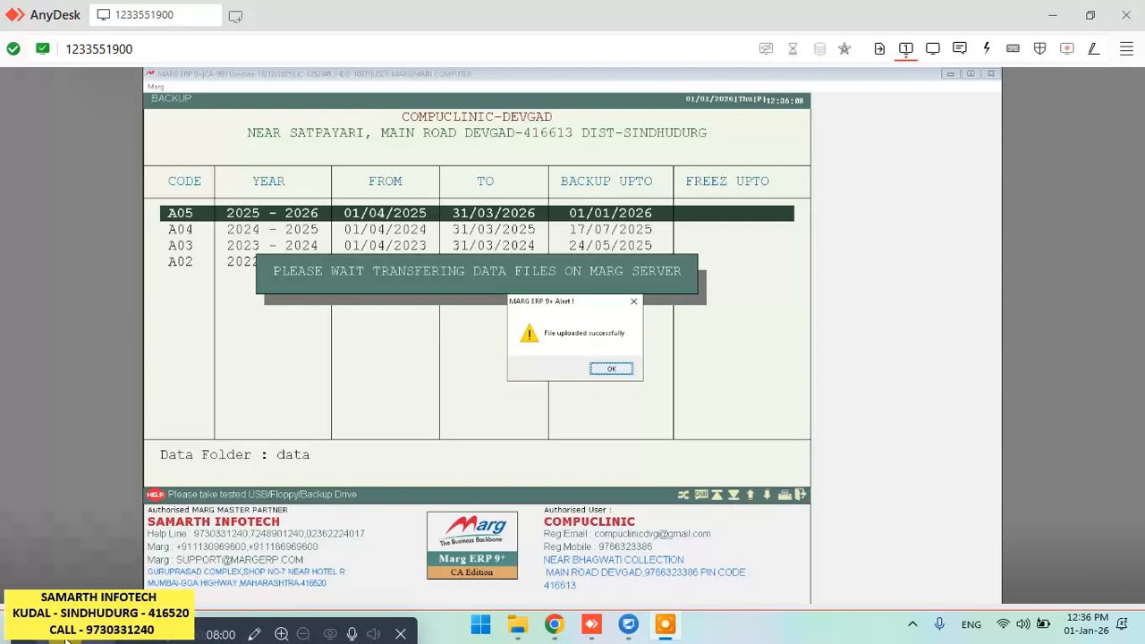
pyautogui.press('Return')
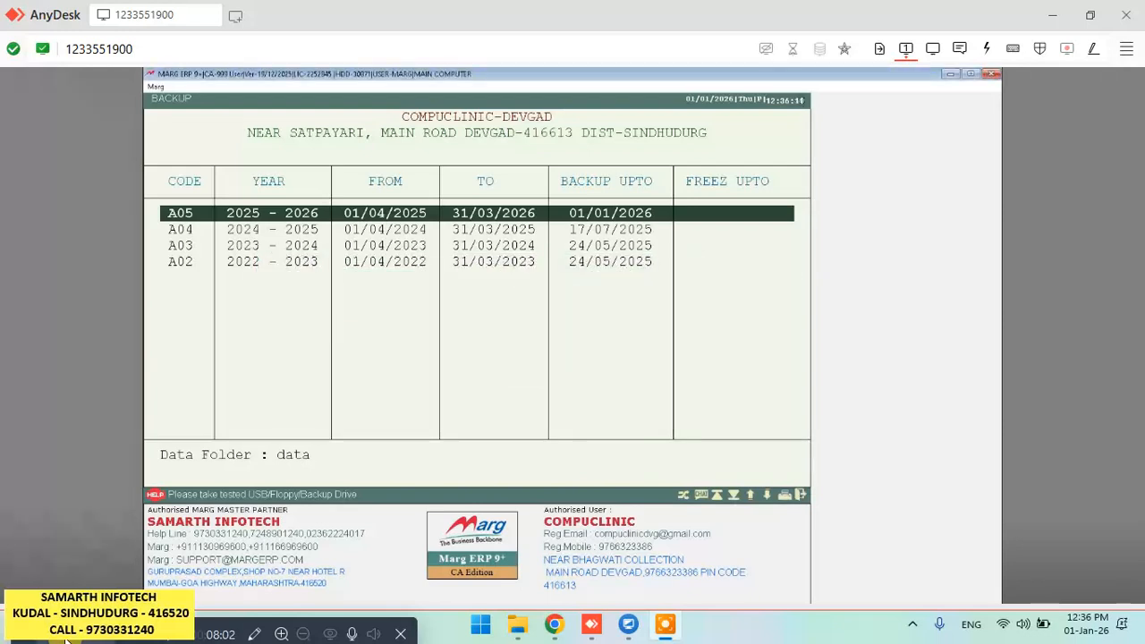
# - Leave the backup list and reopen the company through MARG Gateway
pyautogui.press('Escape')
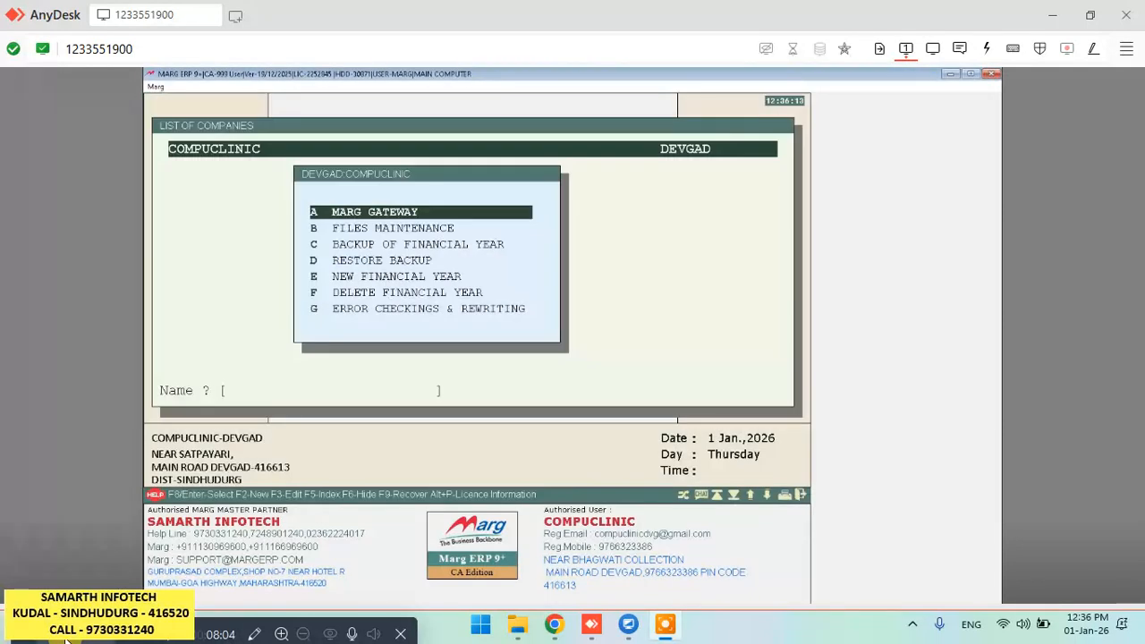
pyautogui.press('Return')
pyautogui.press('Return')
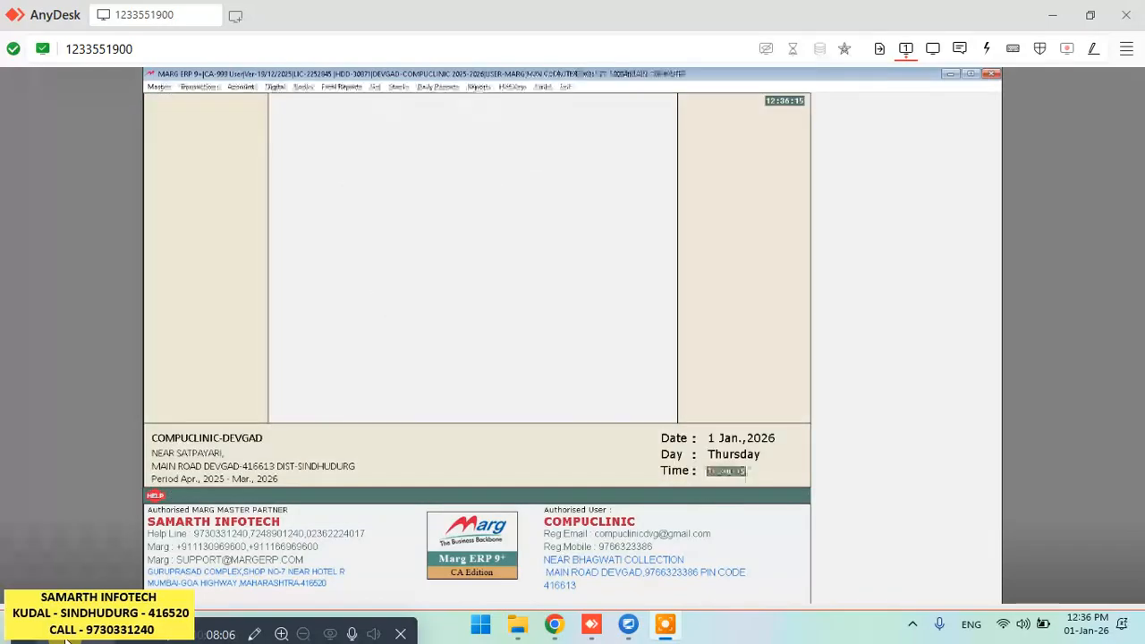
# - Check the Marg Wallet balance in the Wallet Recharge window, and return to the company's home screen
pyautogui.click(293, 103)
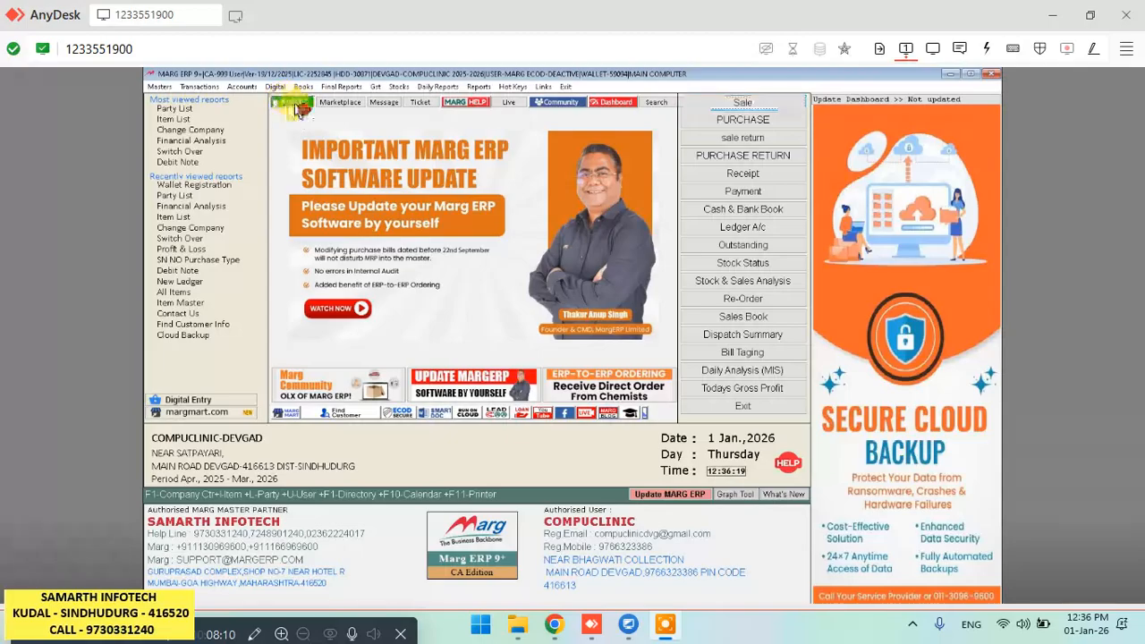
pyautogui.click(540, 230)
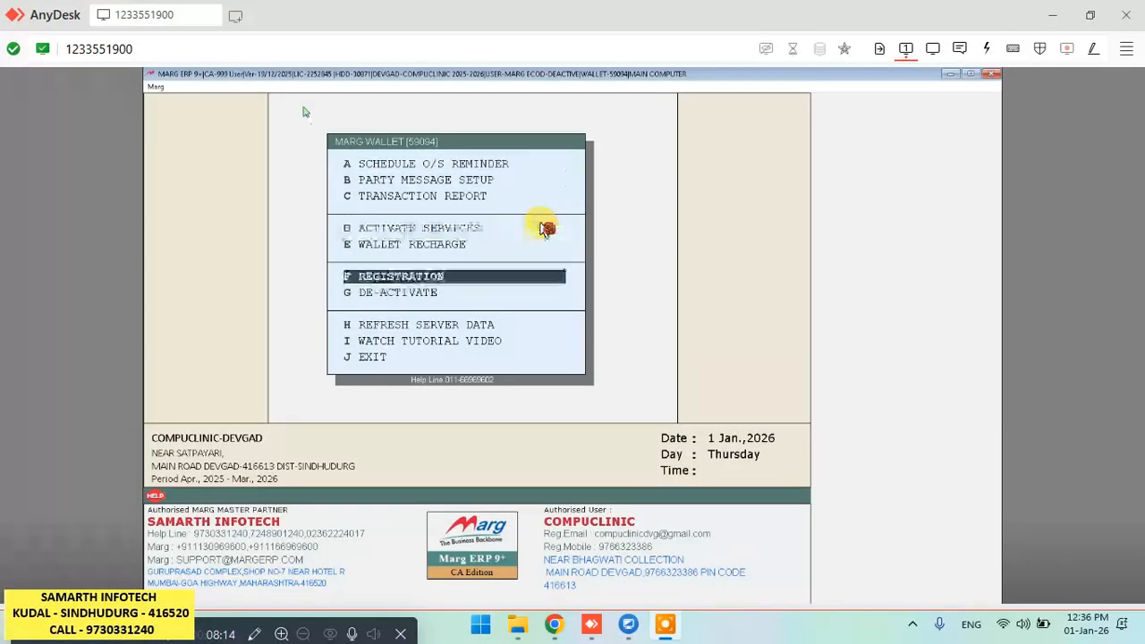
pyautogui.click(540, 230)
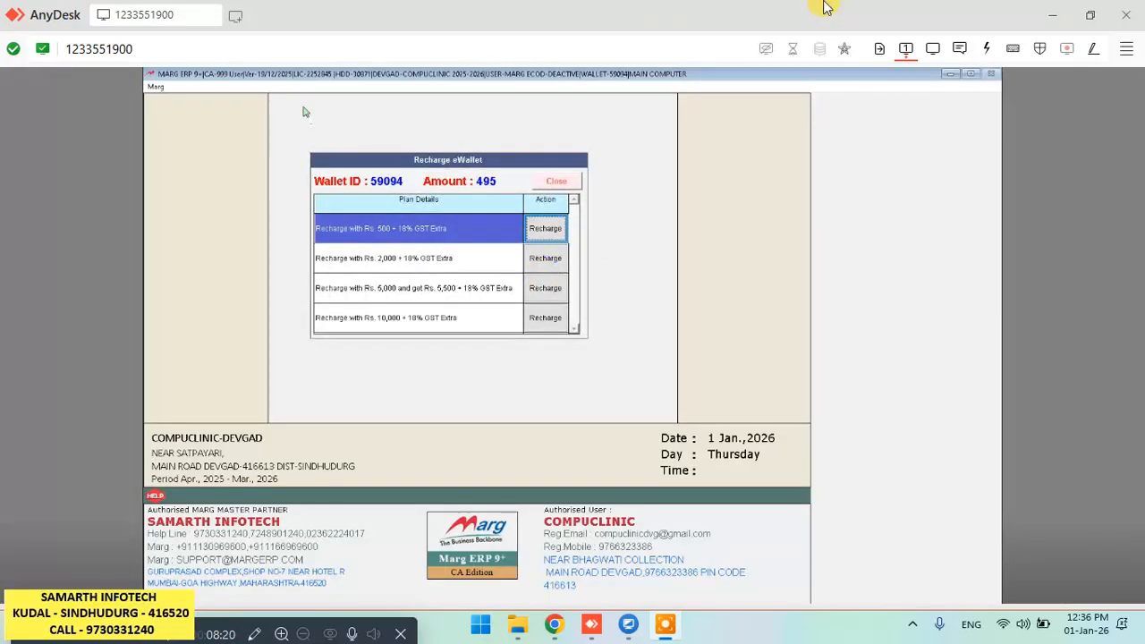
pyautogui.press('Escape')
pyautogui.press('Escape')
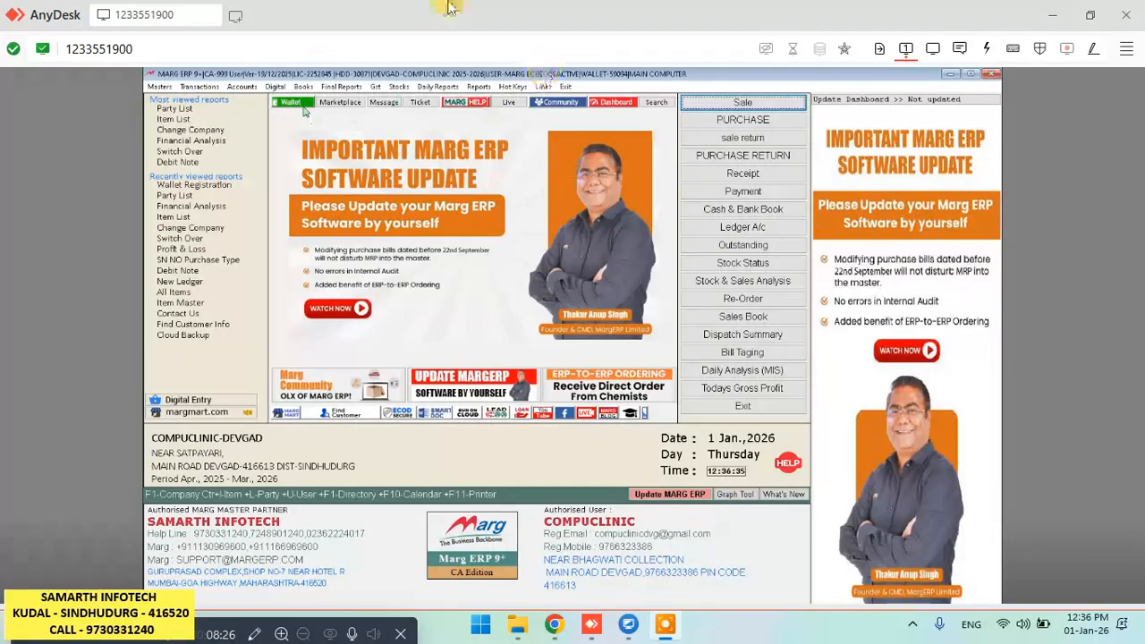
# - Open Cloud Backup to view the company backups stored in the cloud
pyautogui.hotkey('alt', 'm')
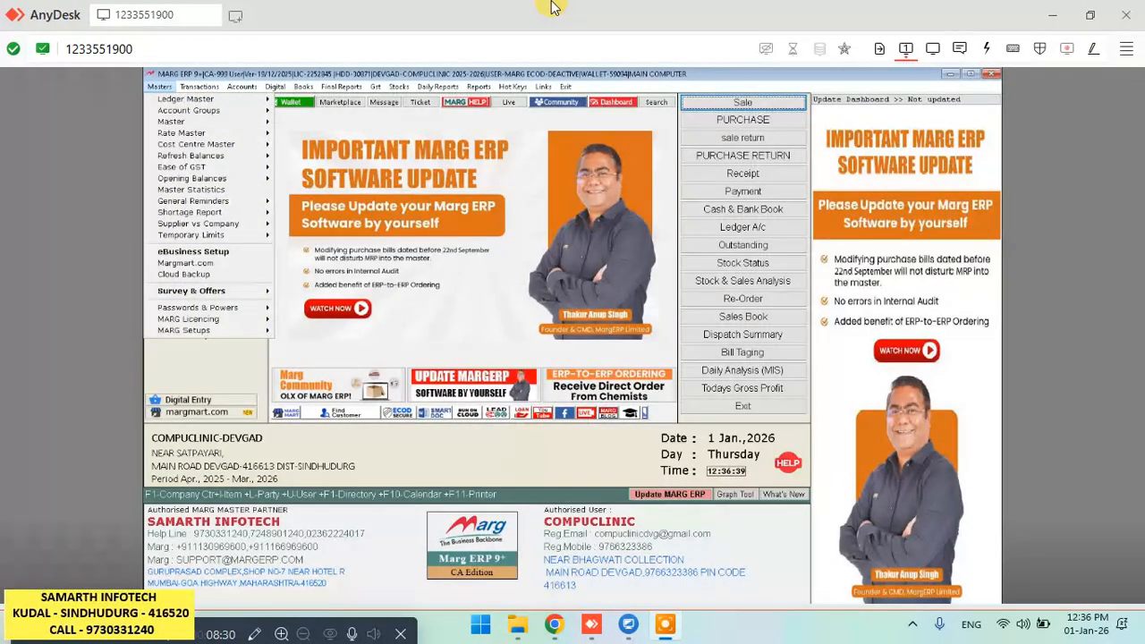
pyautogui.press('Return')
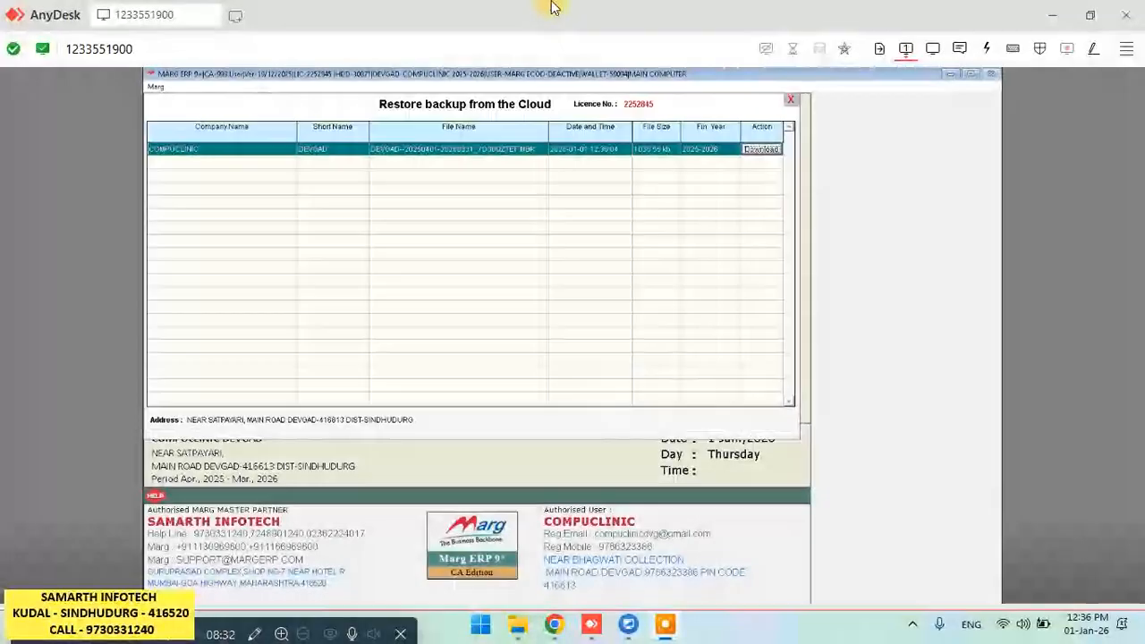